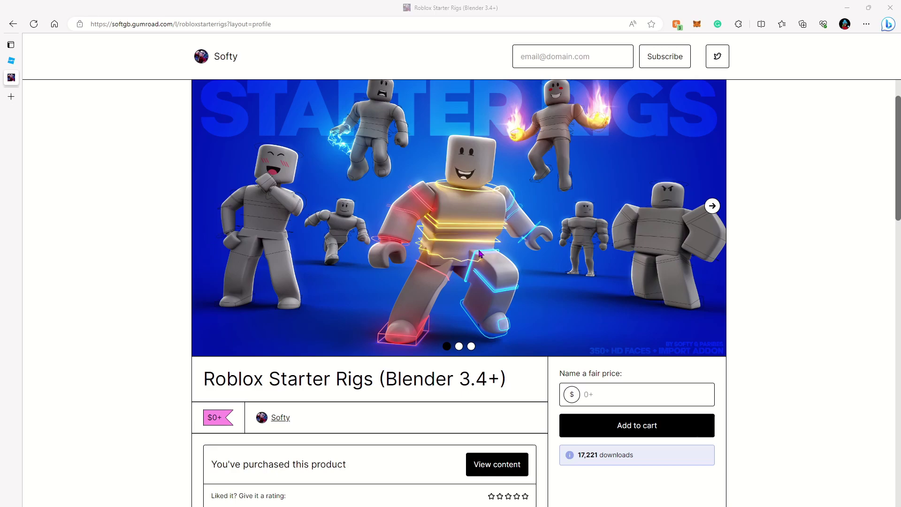
- Add the Roblox Starter Rigs (Blender 3.4+) product to the cart on its Gumroad page
left_click(637, 413)
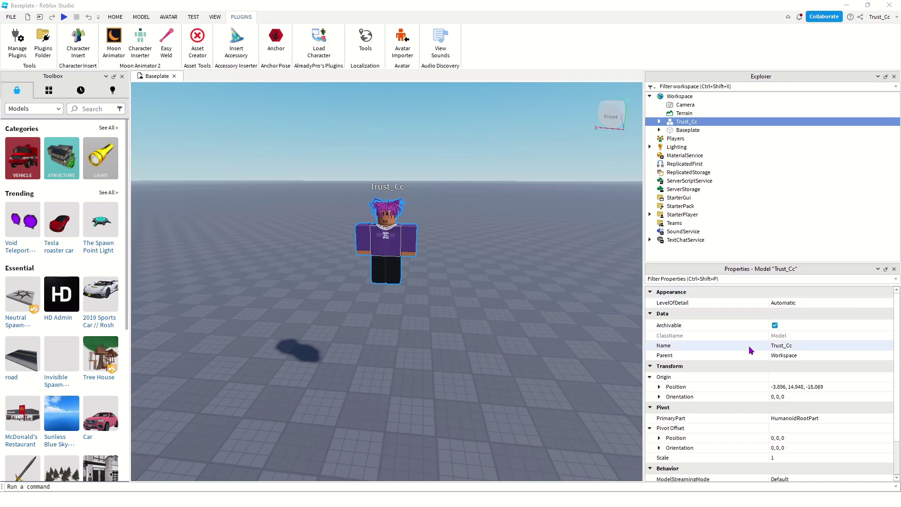
- In Roblox Studio, set the character model's origin position to 0, 3, 0
left_click(782, 387)
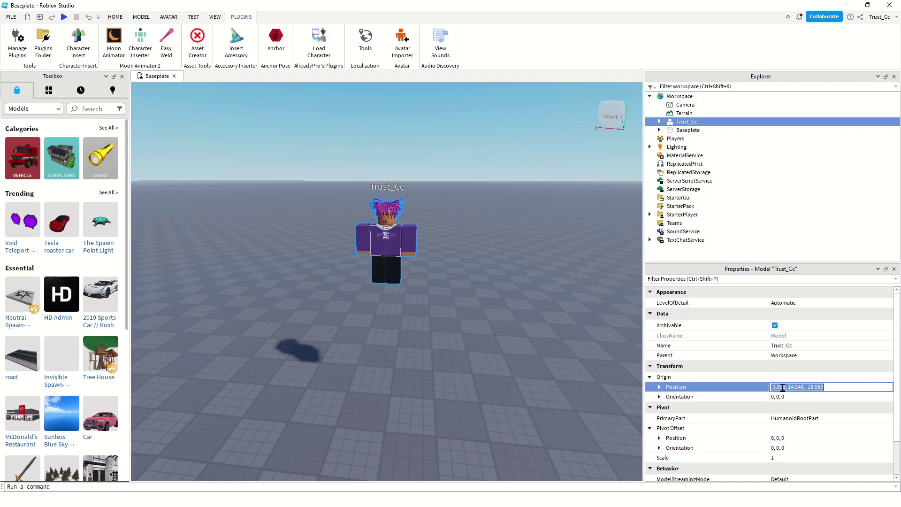
type("0, 3, 0")
key("Return")
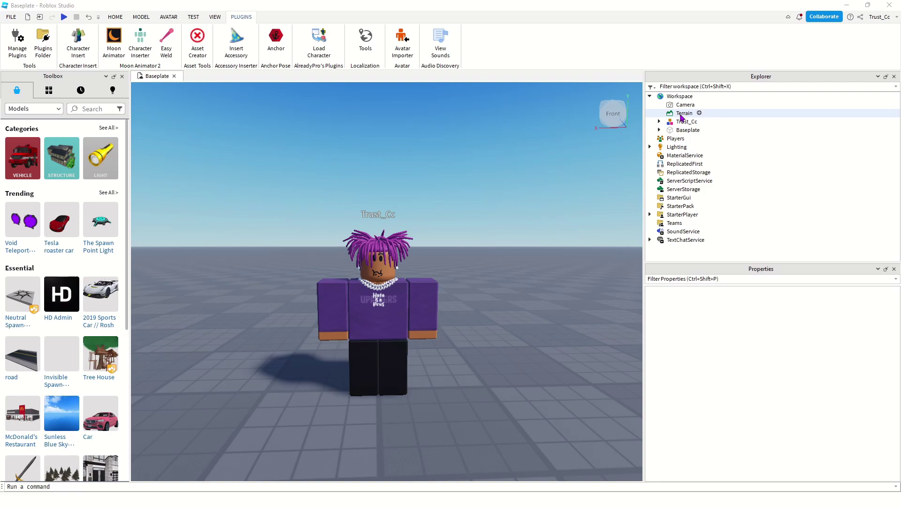
- Export the whole character model from the Workspace
left_click(683, 122)
right_click(683, 122)
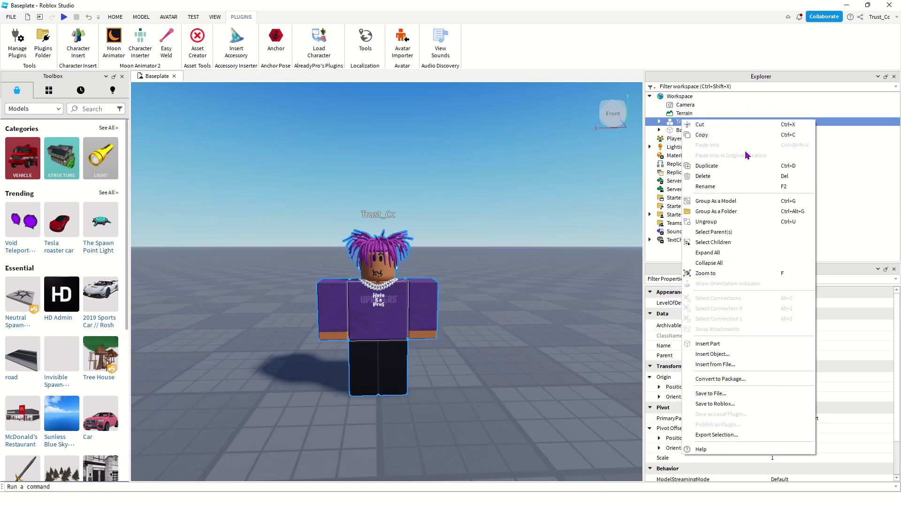
left_click(716, 435)
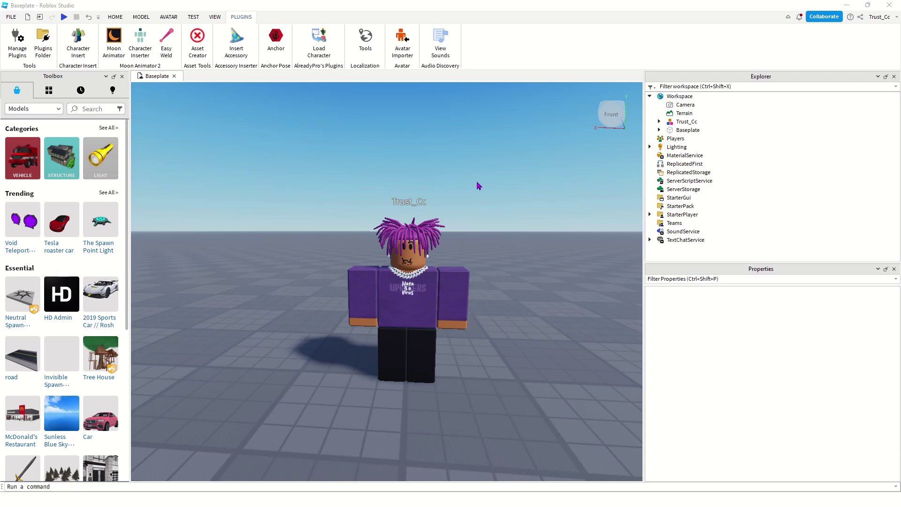
- Select the character model together with its DiamondStudEarring and PurplePonyTailDreadlocks accessories and bring up the commands for that selection
left_click(676, 122)
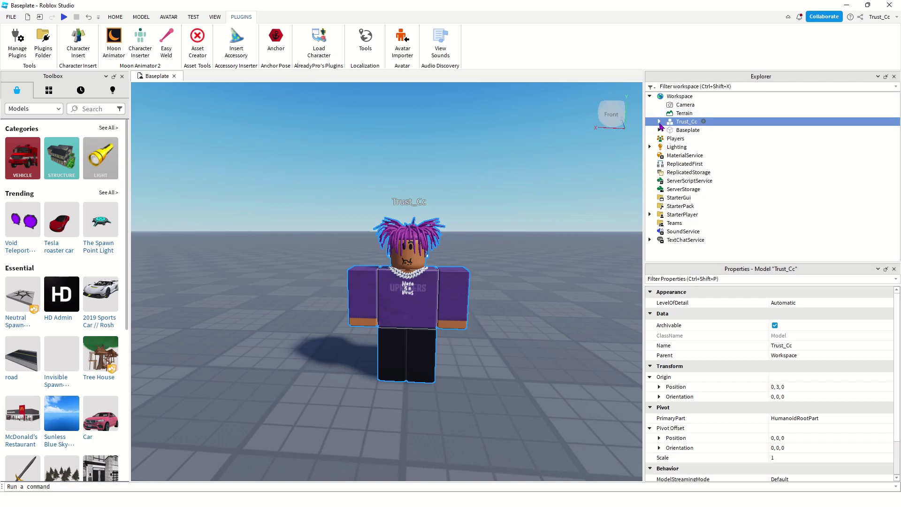
left_click(659, 121)
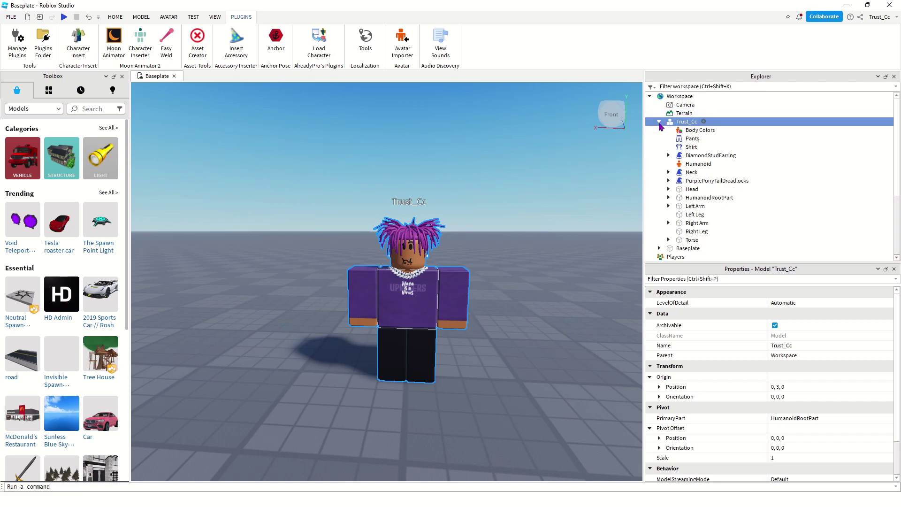
left_click(709, 156, "ctrl")
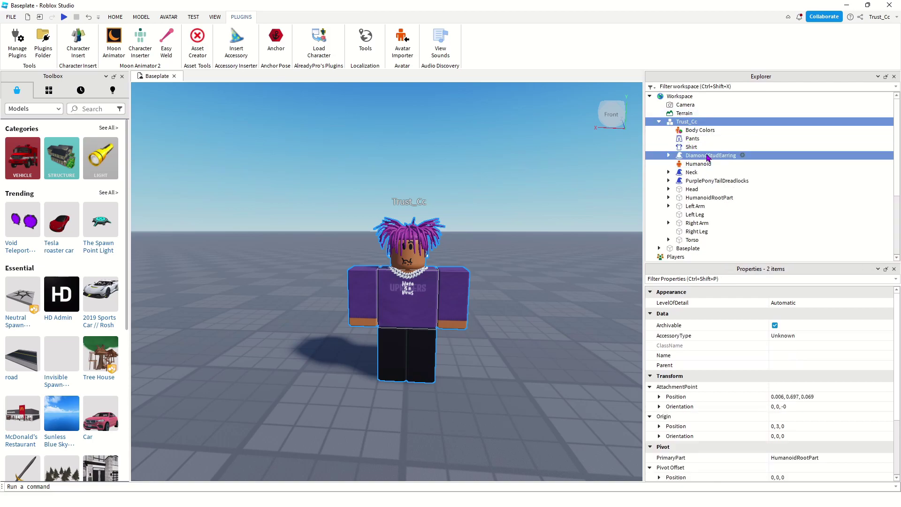
left_click(733, 182, "ctrl")
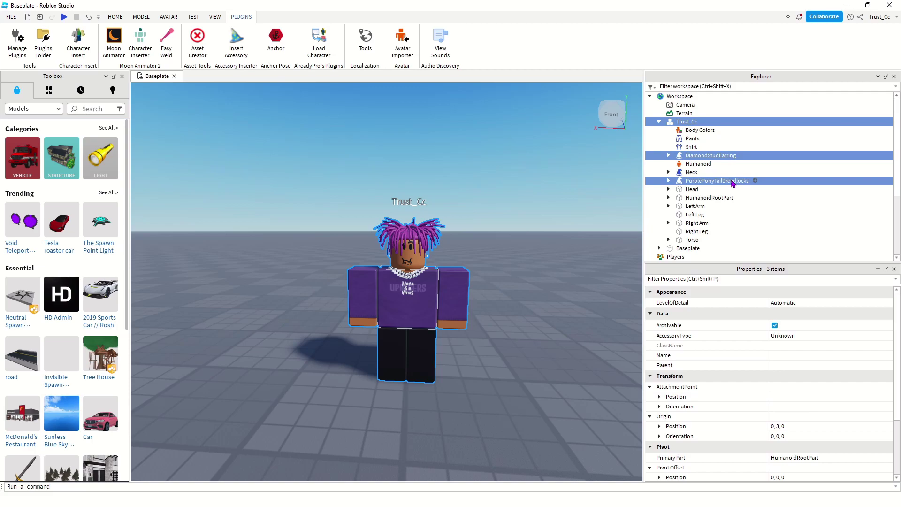
right_click(733, 183)
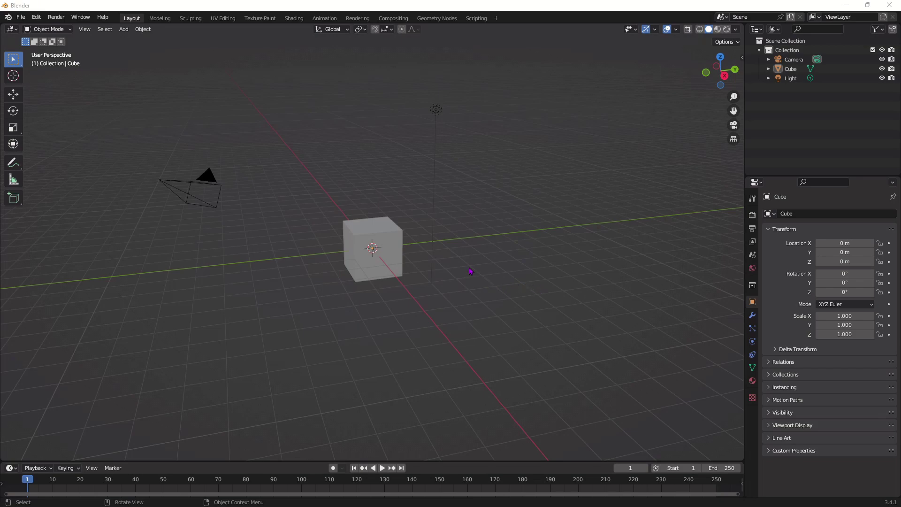
- Switch to Blender and delete the default camera, cube and light from the scene
left_click_drag(522, 356, 121, 58)
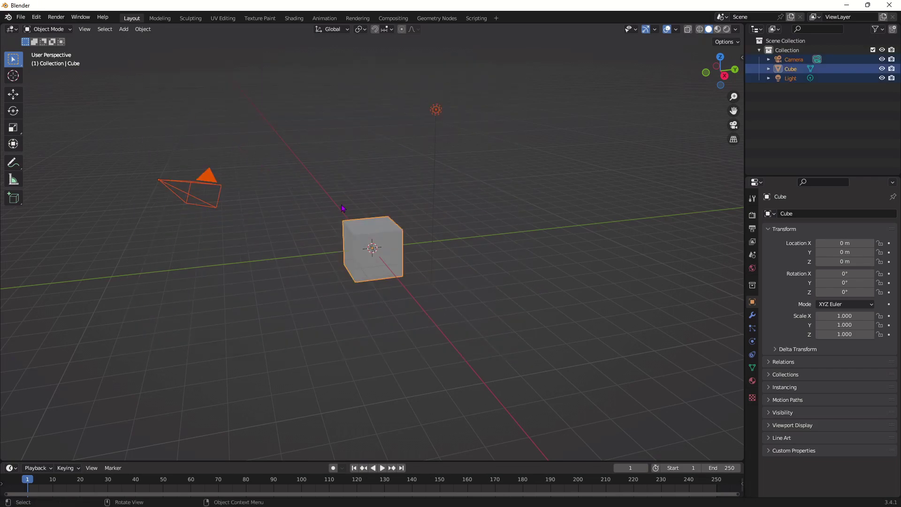
right_click(378, 234)
left_click(370, 233)
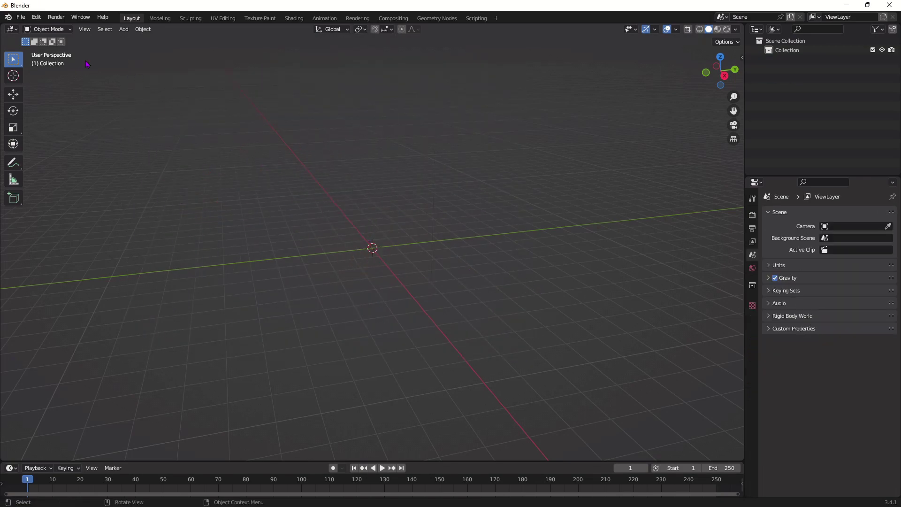
- Search the add-on preferences for "rob" to check the Roblox Starter Rigs add-on, and put the preferences window away
left_click(36, 17)
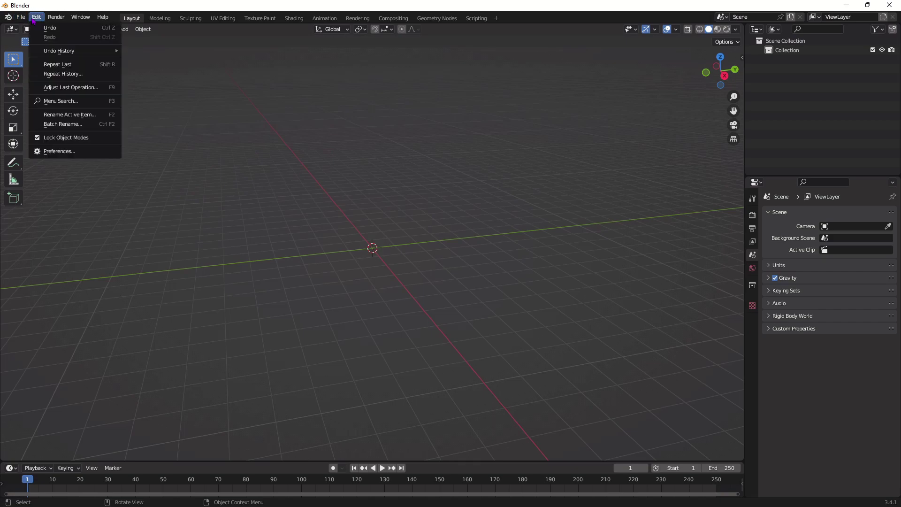
left_click(82, 151)
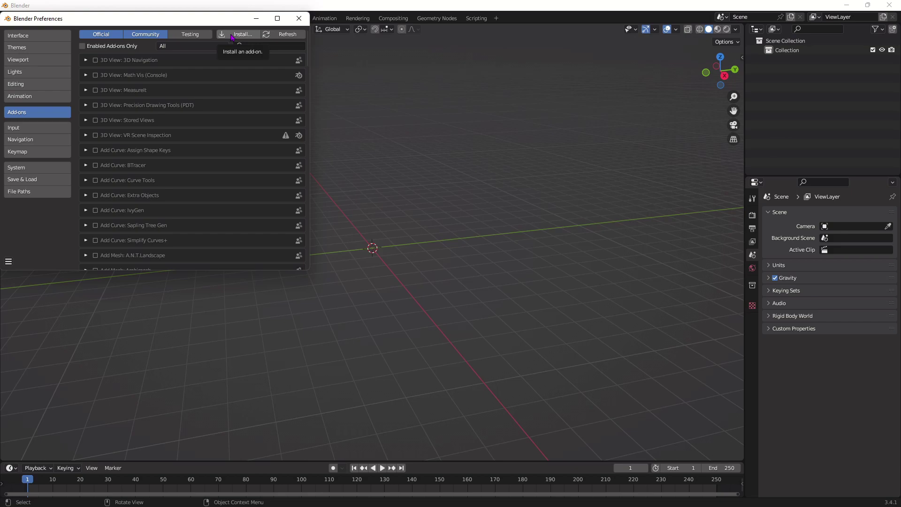
left_click(258, 44)
type("robl")
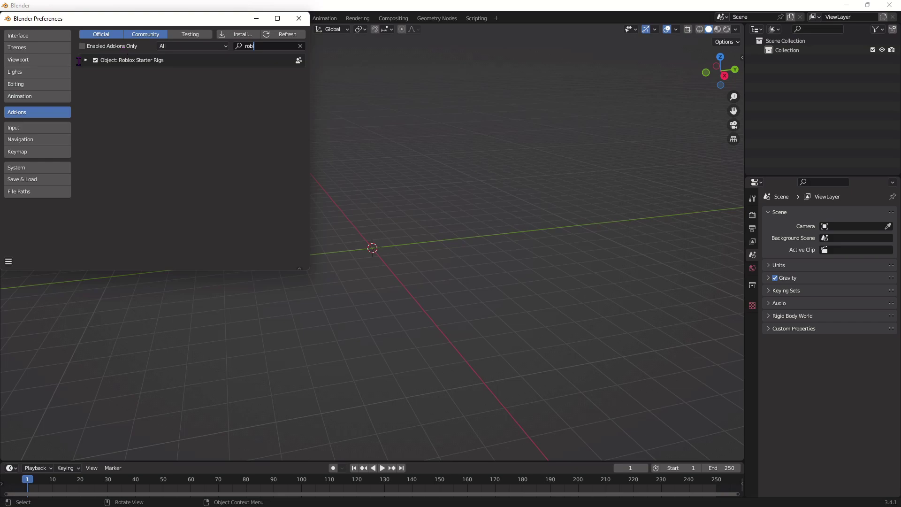
left_click(256, 20)
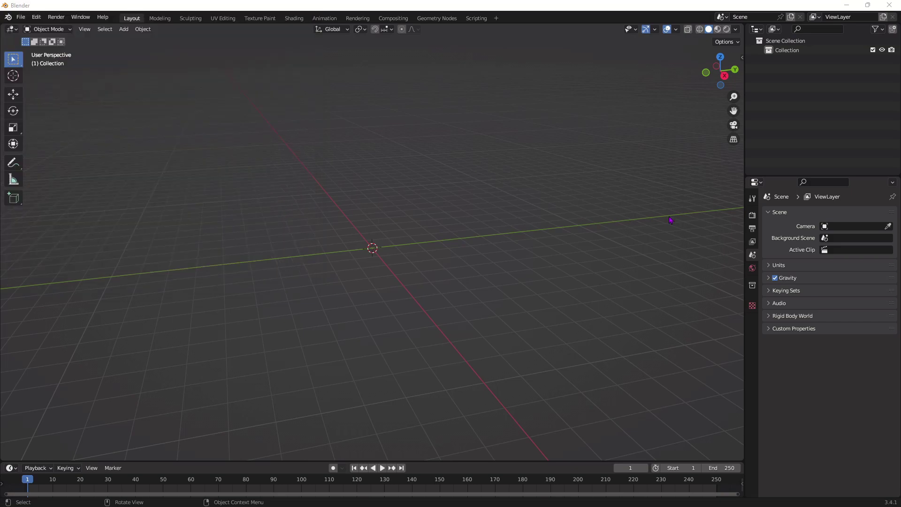
- Add the Starter Blocky Rig to the scene with the Starter Rigs add-on
left_click(740, 56)
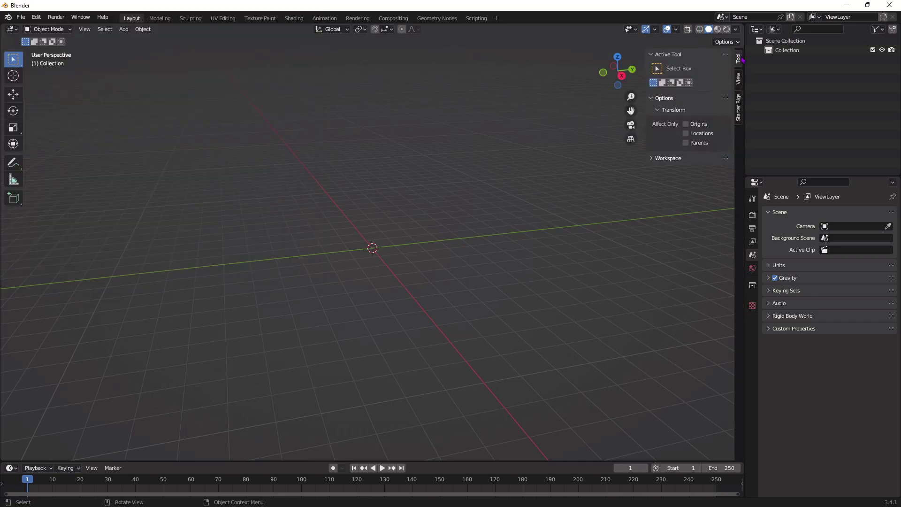
left_click(738, 108)
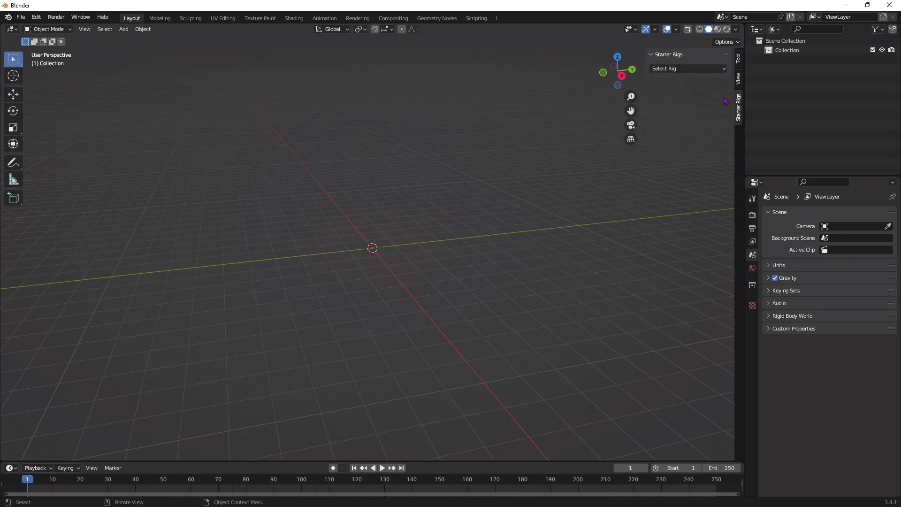
left_click(682, 69)
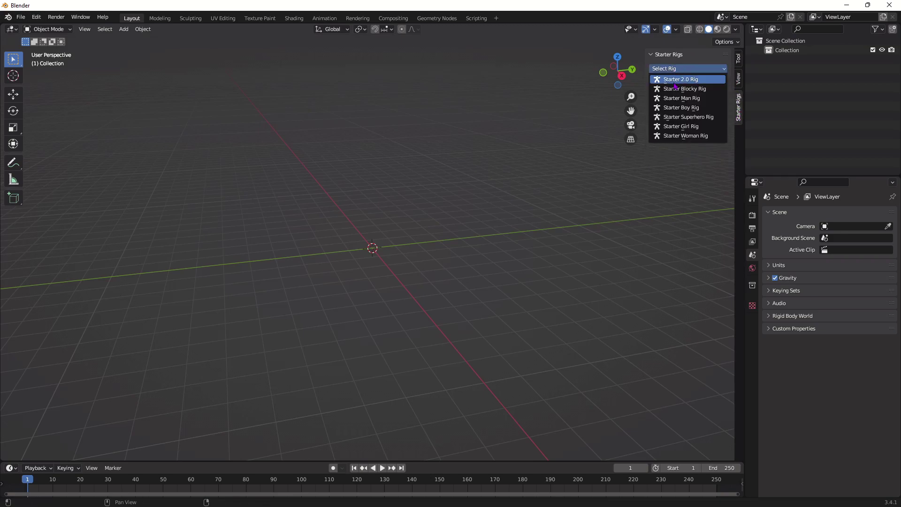
left_click(700, 92)
middle_click_drag(538, 196, 320, 193)
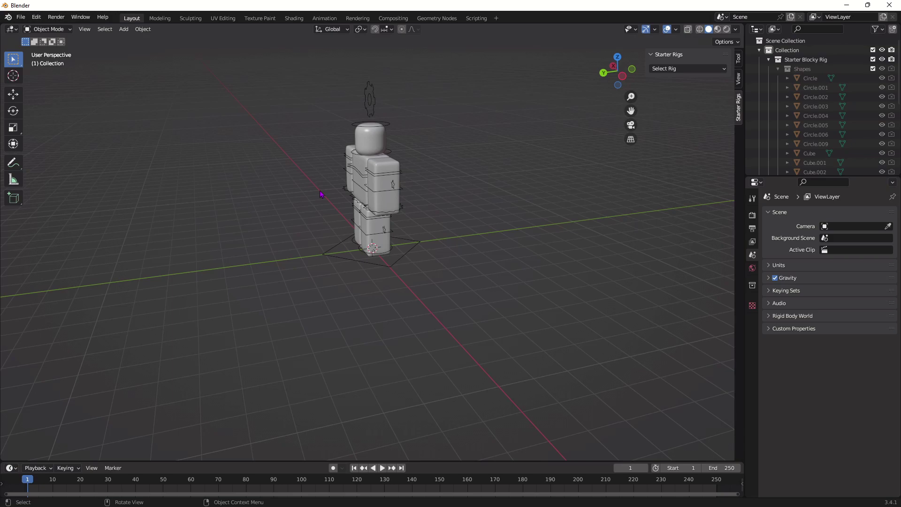
middle_click_drag(321, 194, 457, 299)
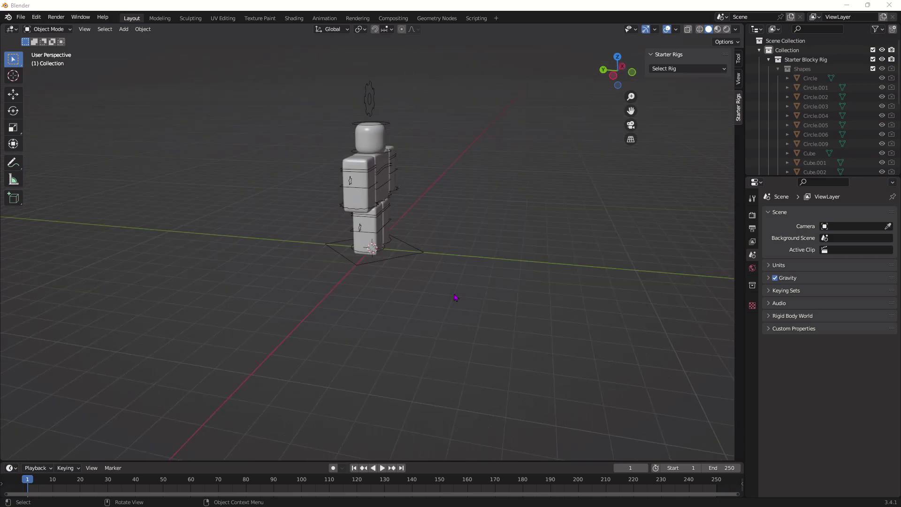
- Switch the viewport to Material Preview shading and view the blocky rig from the front
left_click(719, 30)
middle_click_drag(479, 148, 576, 140)
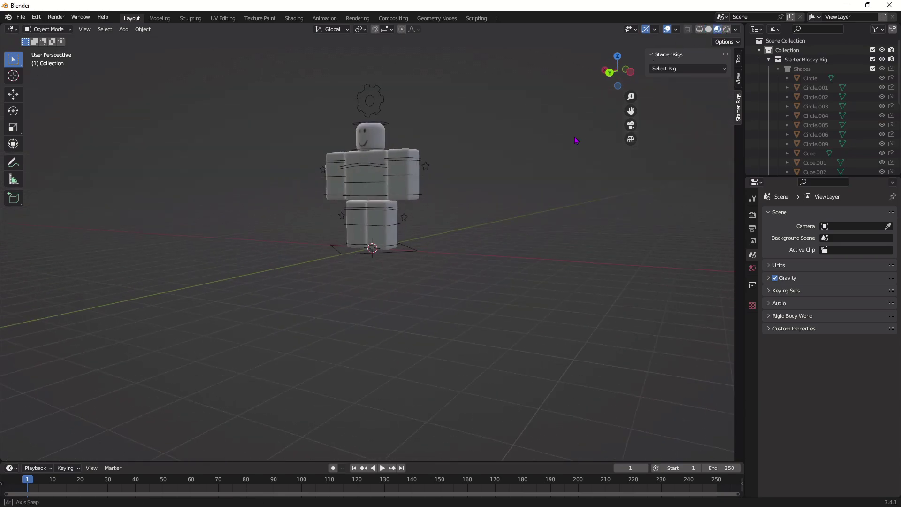
middle_click_drag(406, 145, 475, 176)
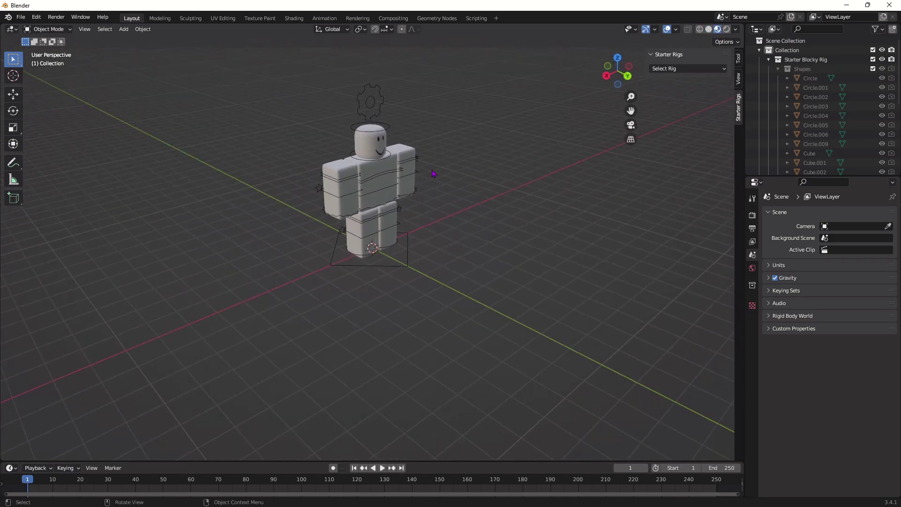
middle_click_drag(408, 103, 319, 41)
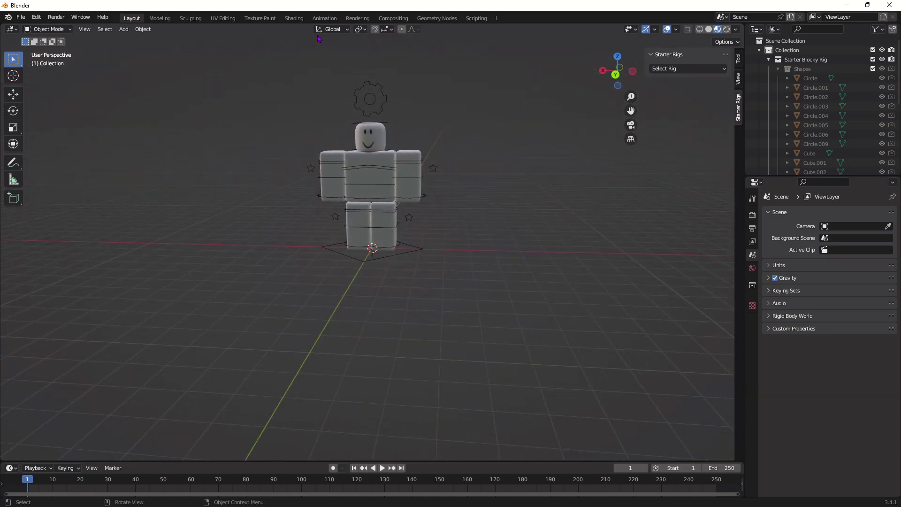
- In the Shading workspace, clear the Change Texture.png image from the Main Texture node of the torso's material
left_click(294, 18)
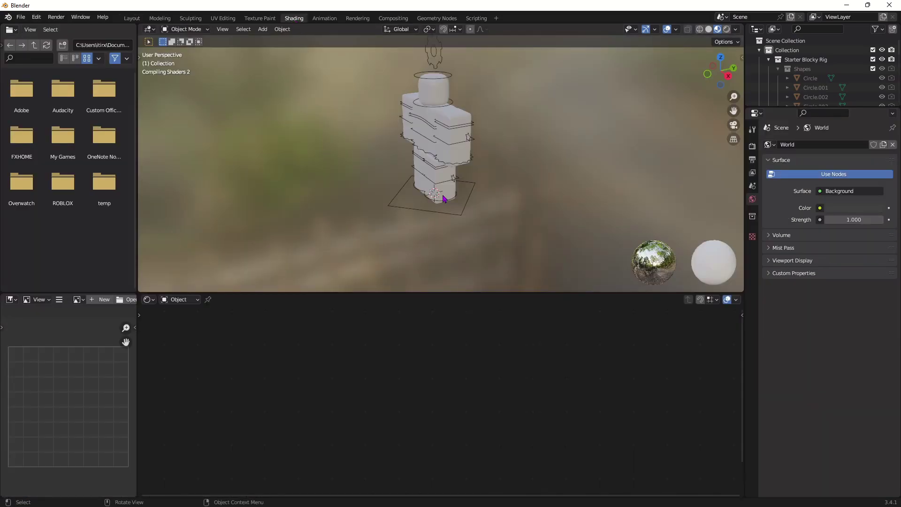
left_click(434, 132)
middle_click_drag(568, 153, 446, 154)
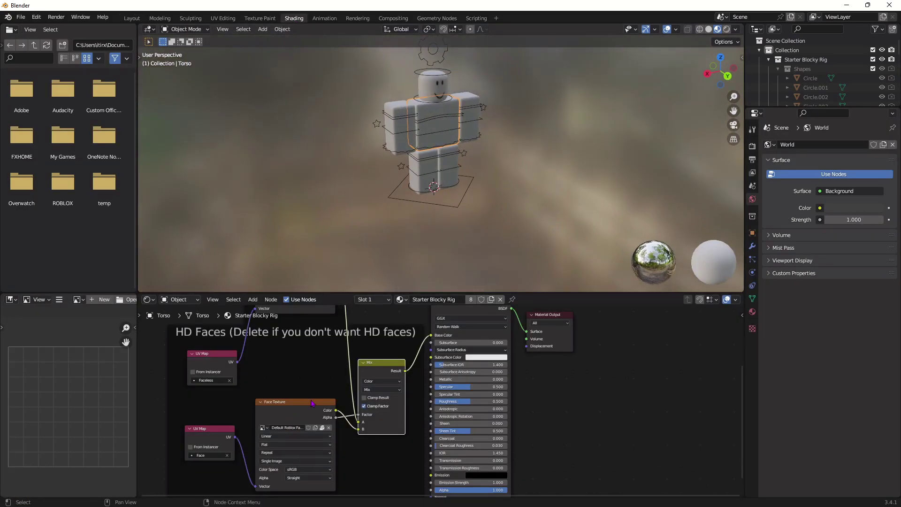
middle_click_drag(338, 370, 368, 310)
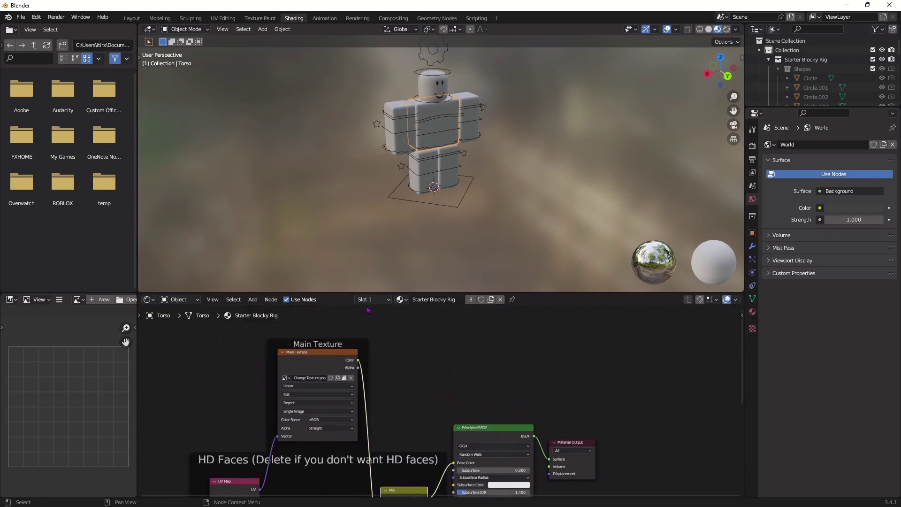
left_click(350, 378)
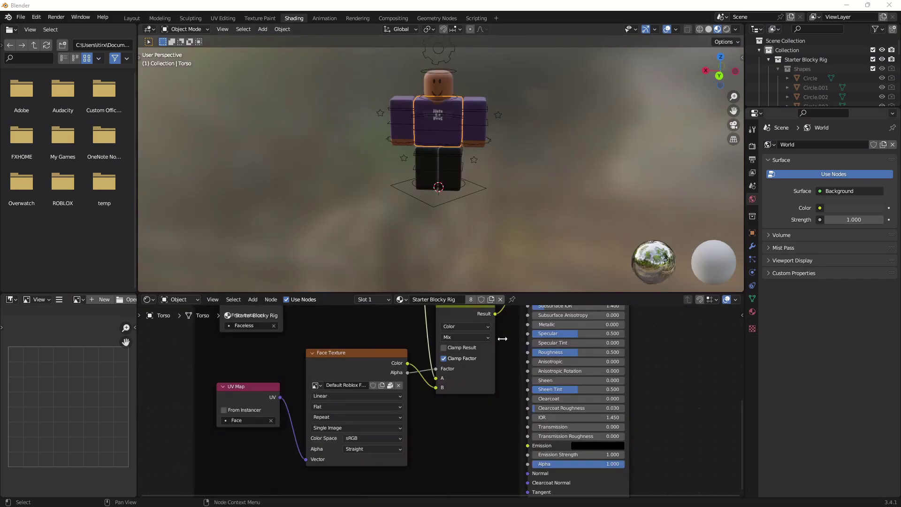
- Remove the default face image from the Face Texture node and open the file browser for a replacement
middle_click_drag(404, 339, 431, 284)
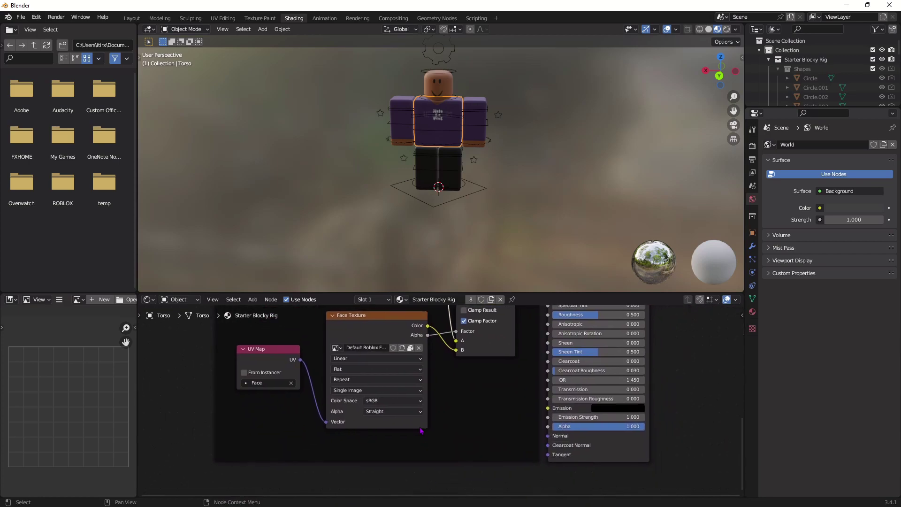
left_click(418, 348)
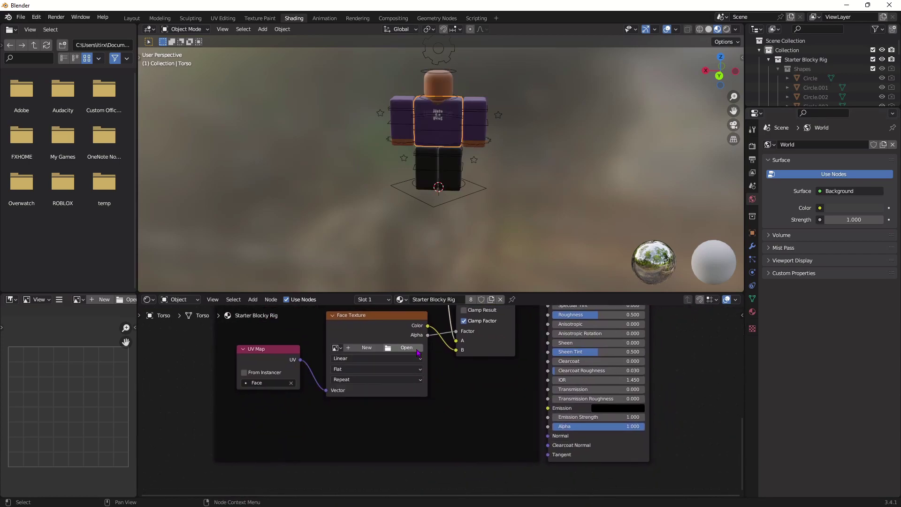
left_click(406, 348)
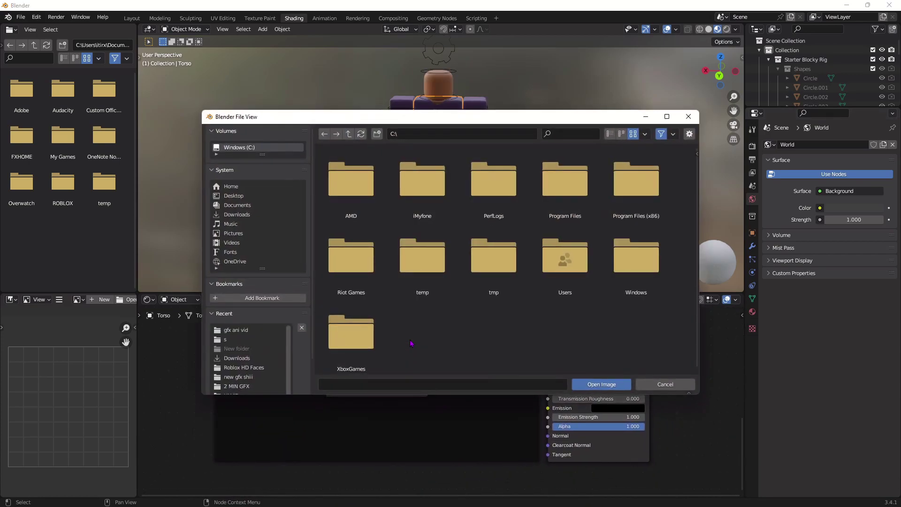
- Find the Roblox HD Faces folder in Downloads and load the Eyes Of Crimson face image into the Face Texture node
left_click(572, 133)
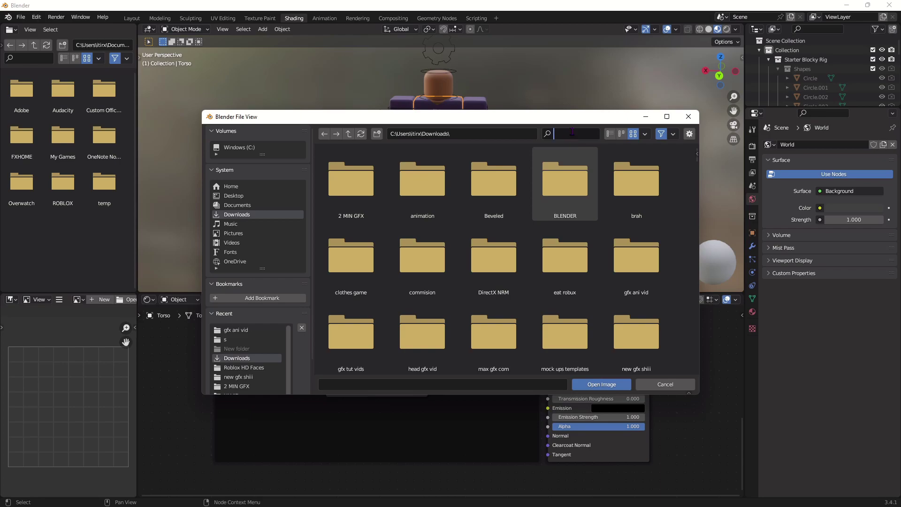
type("roblox HD")
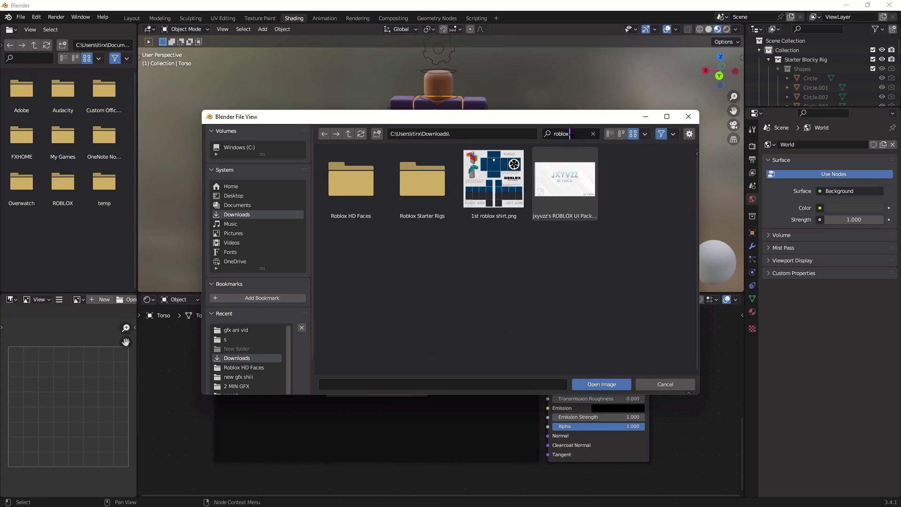
double_click(361, 180)
double_click(361, 180)
scroll(547, 174, "down", 5)
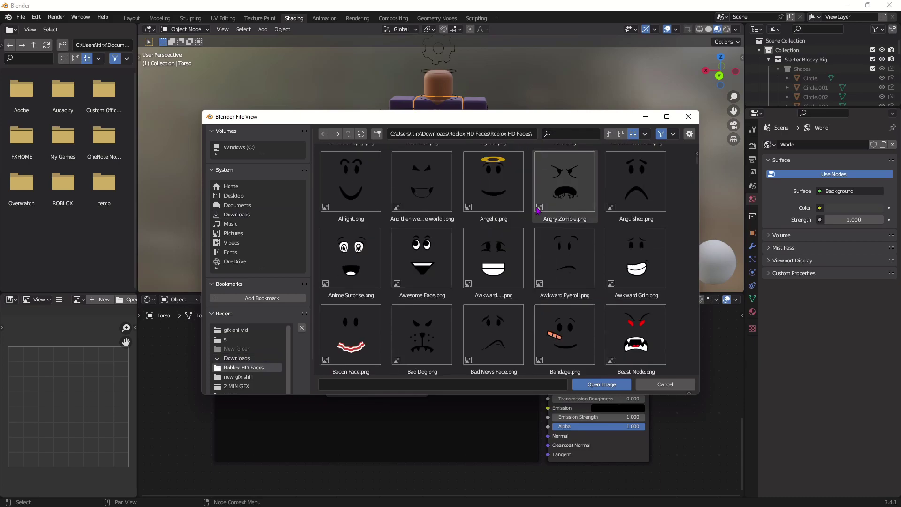
left_click_drag(696, 177, 677, 347)
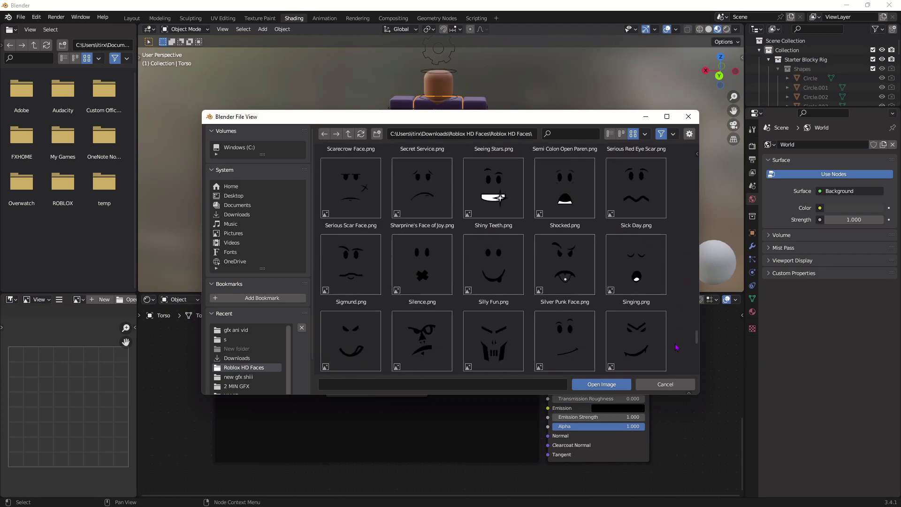
key("Escape")
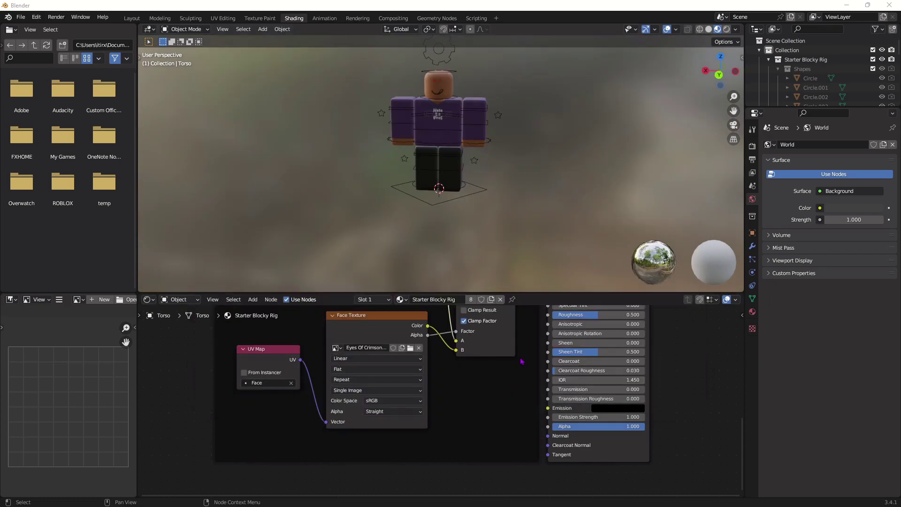
- Return to the Layout workspace and import the cc acc accessories model as a Wavefront (.obj) file
left_click(132, 18)
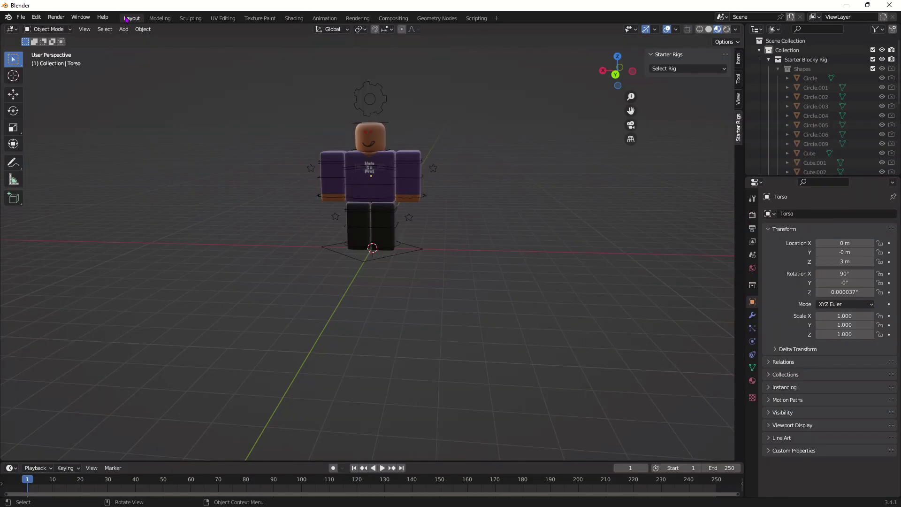
left_click(21, 17)
mouse_move(50, 146)
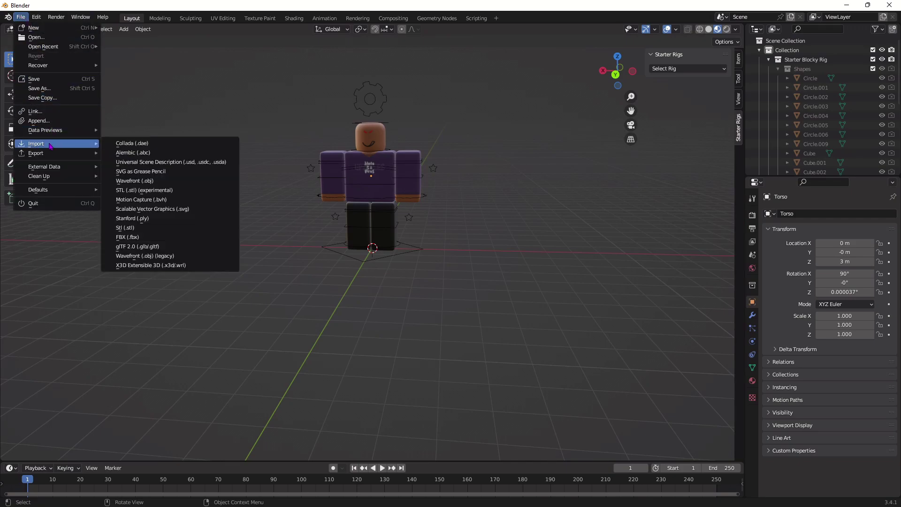
left_click(148, 181)
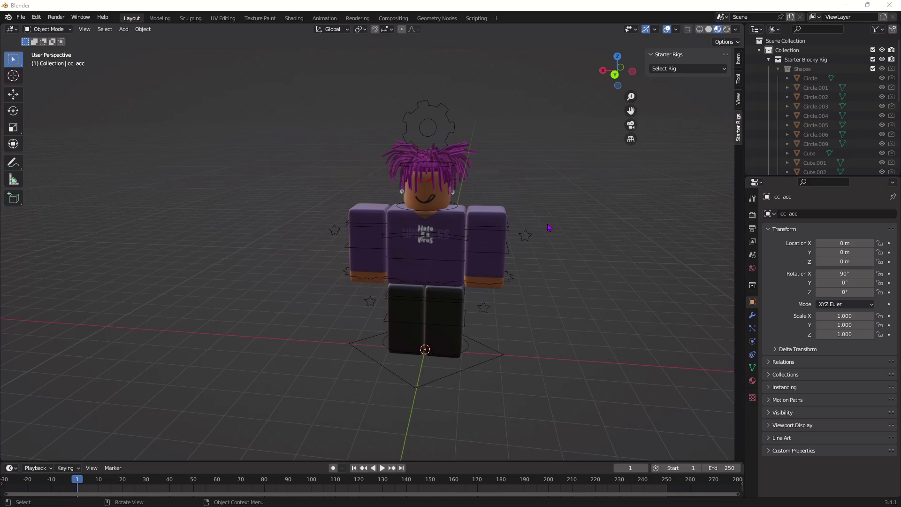
- Set the blend mode of the purple hair accessory's material to Alpha Clip
middle_click_drag(576, 220, 534, 173)
left_click(434, 159)
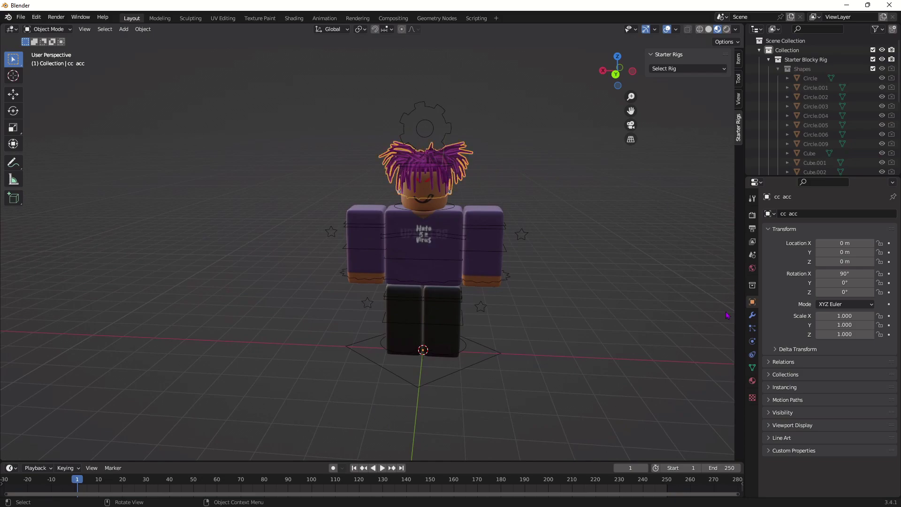
left_click(752, 380)
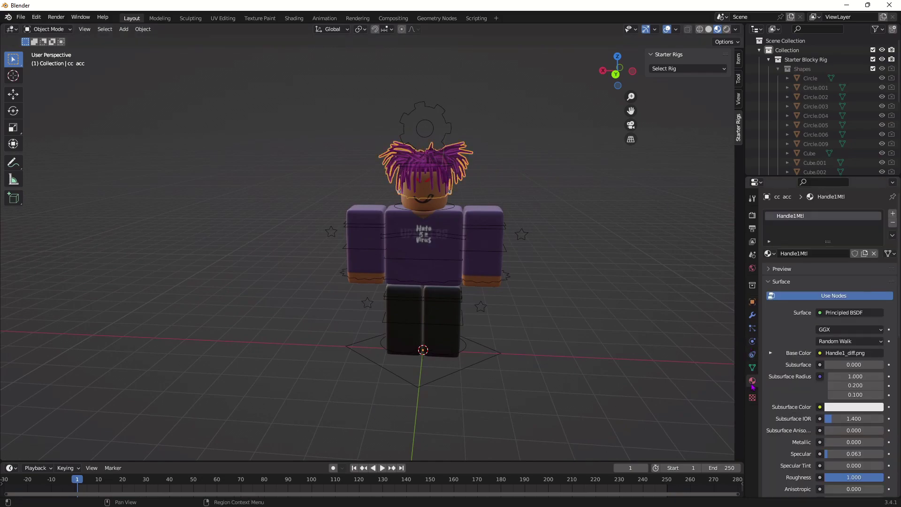
scroll(815, 374, "down", 3)
scroll(814, 374, "down", 10)
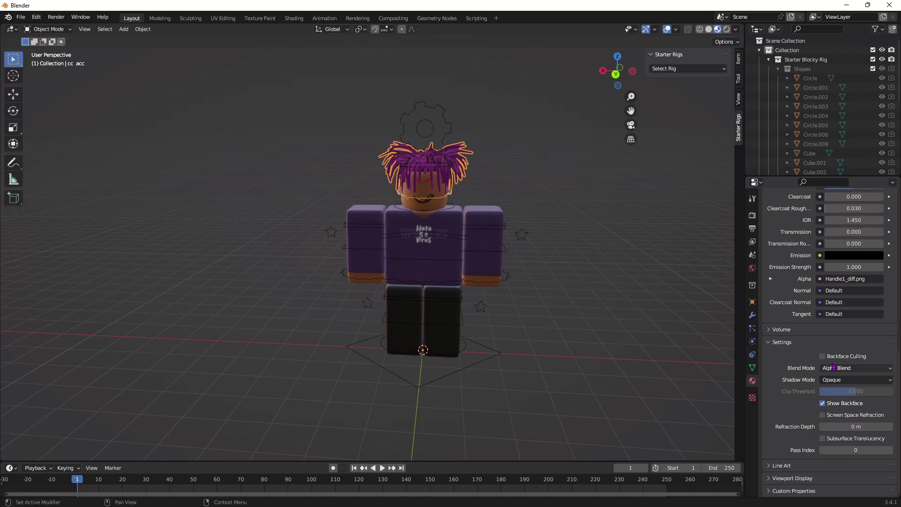
left_click(838, 370)
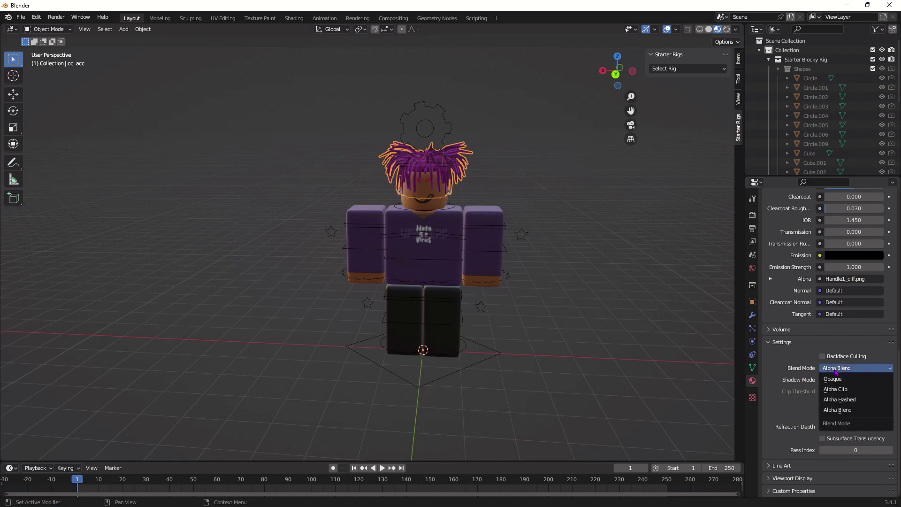
left_click(840, 388)
middle_click_drag(585, 245, 665, 247)
scroll(516, 229, "up", 3)
scroll(670, 249, "down", 2)
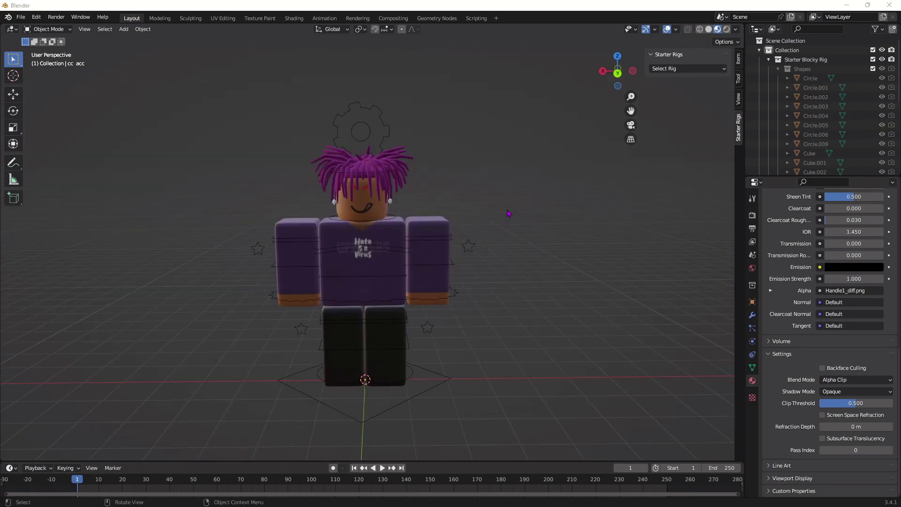
- Parent the hair accessory to the Blocky Rig armature using the Bone option, then clear the selection
middle_click_drag(508, 214, 451, 196)
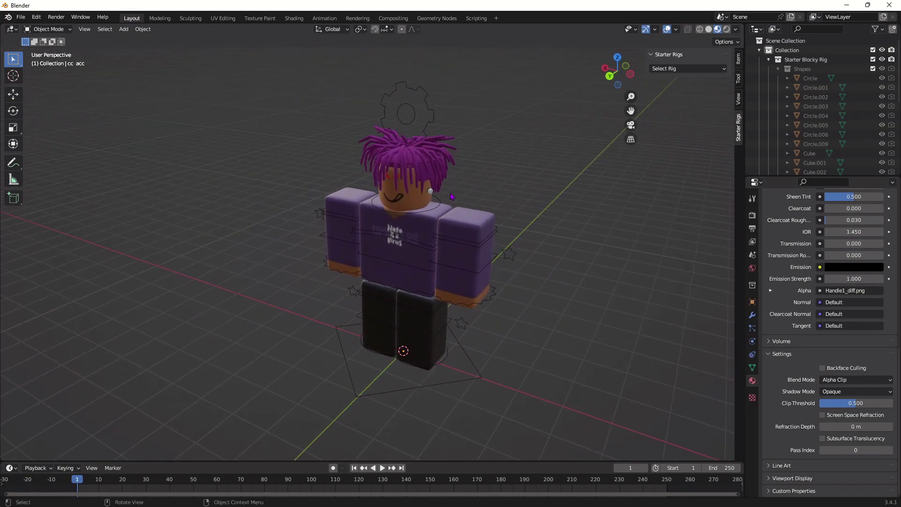
left_click(428, 162)
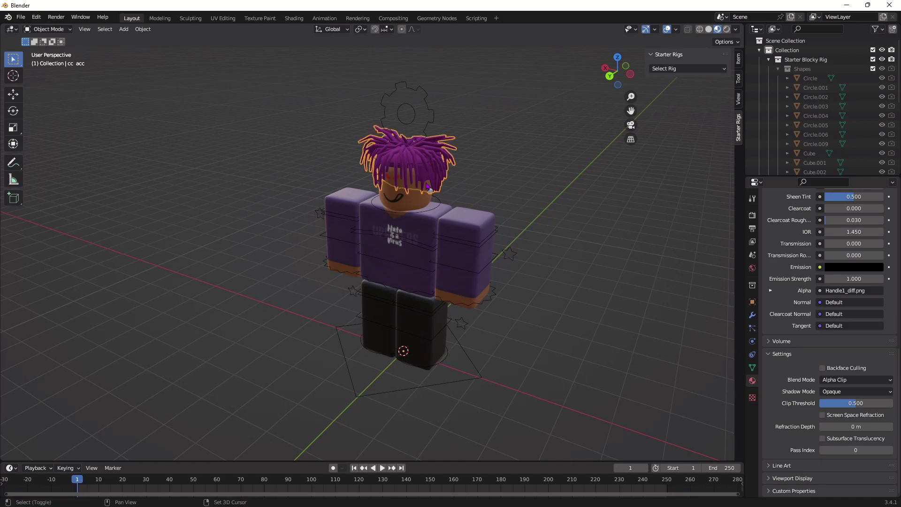
left_click(422, 216, "shift")
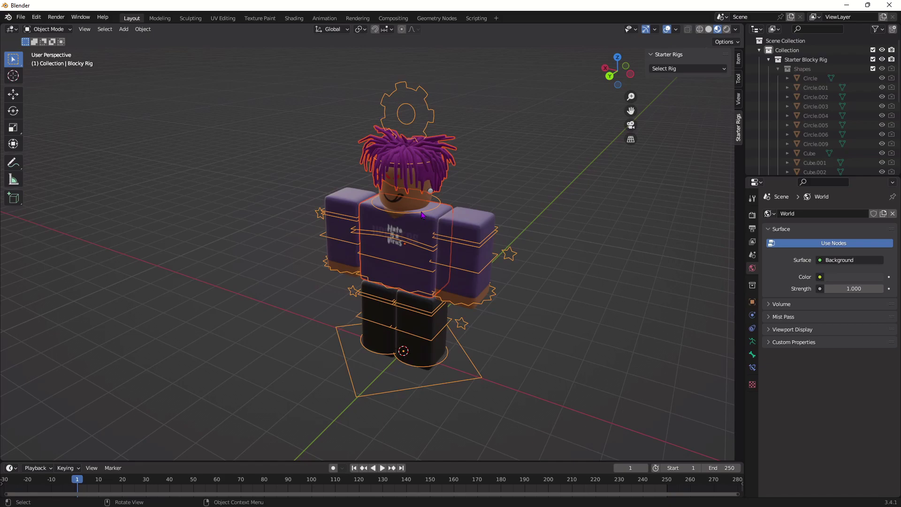
key("ctrl+p")
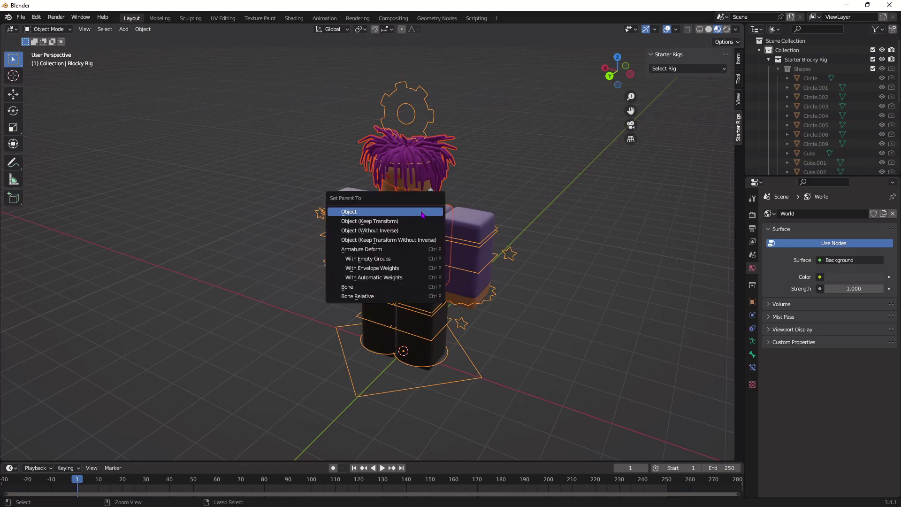
left_click(391, 287)
middle_click_drag(391, 288, 534, 197)
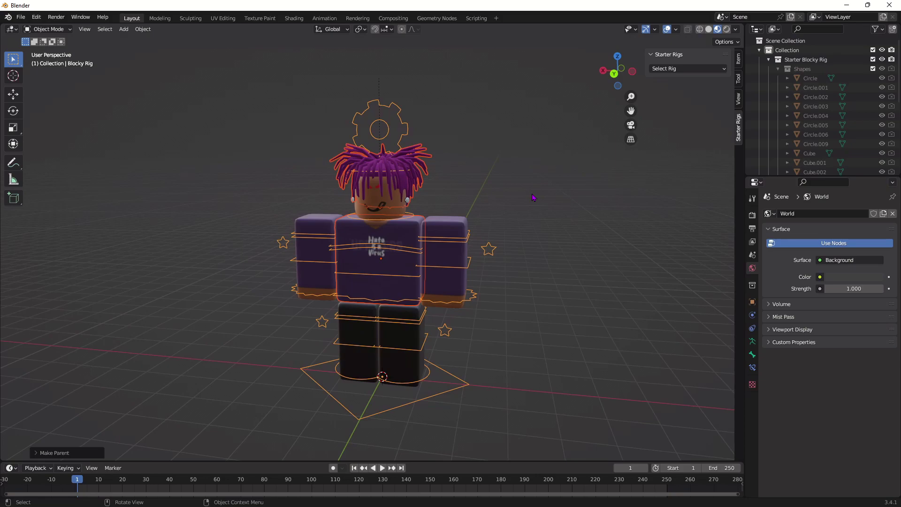
middle_click_drag(534, 197, 632, 392)
left_click(632, 392)
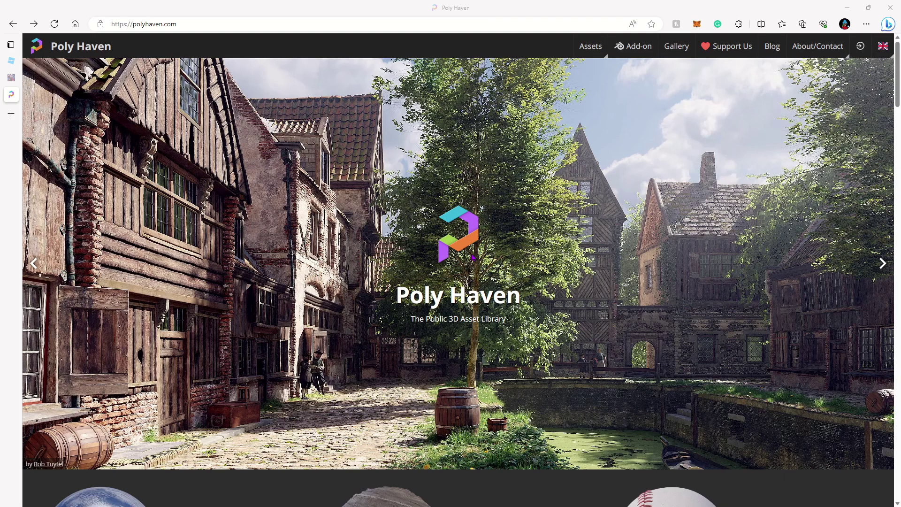
- Switch to the Poly Haven website and browse its HDRIs library for an environment image
scroll(298, 196, "down", 4)
scroll(298, 196, "down", 3)
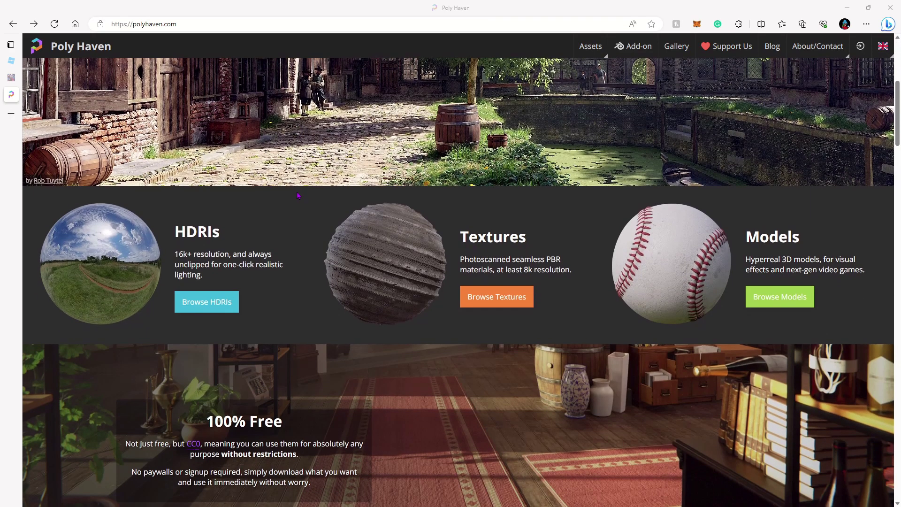
left_click(194, 305)
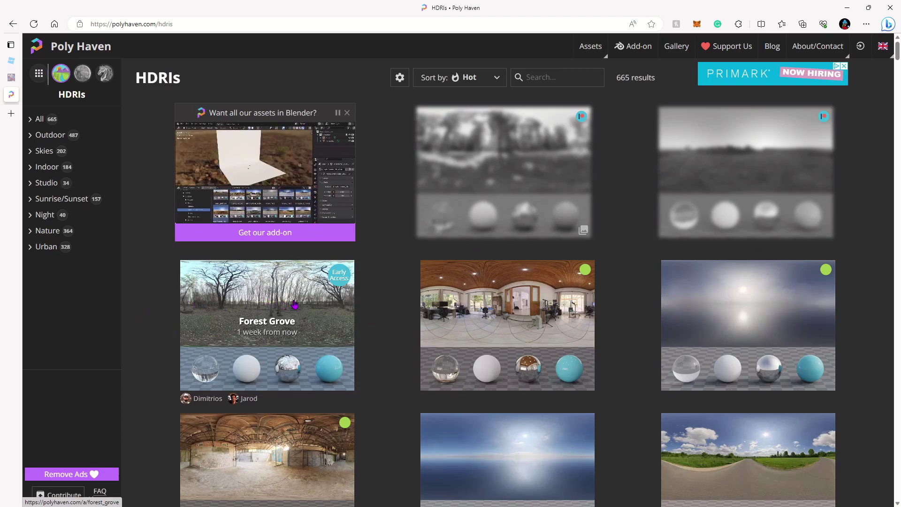
scroll(615, 246, "down", 15)
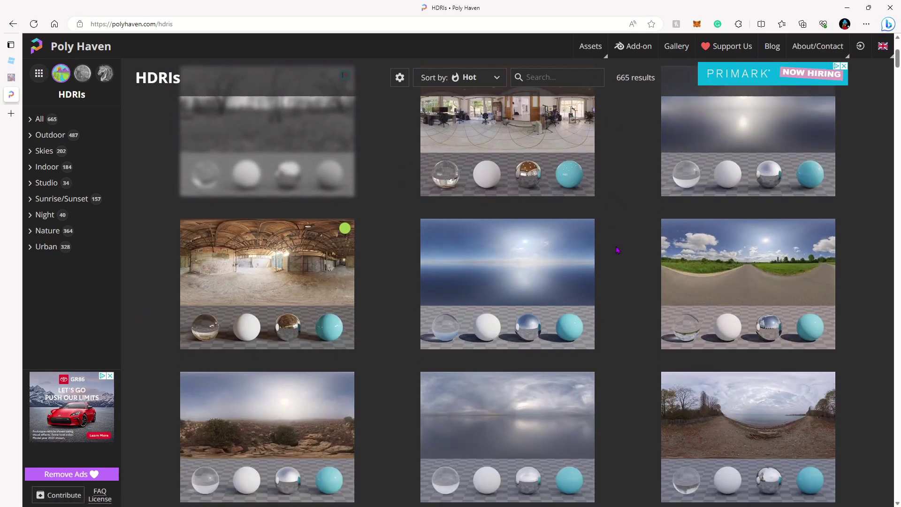
scroll(619, 251, "down", 6)
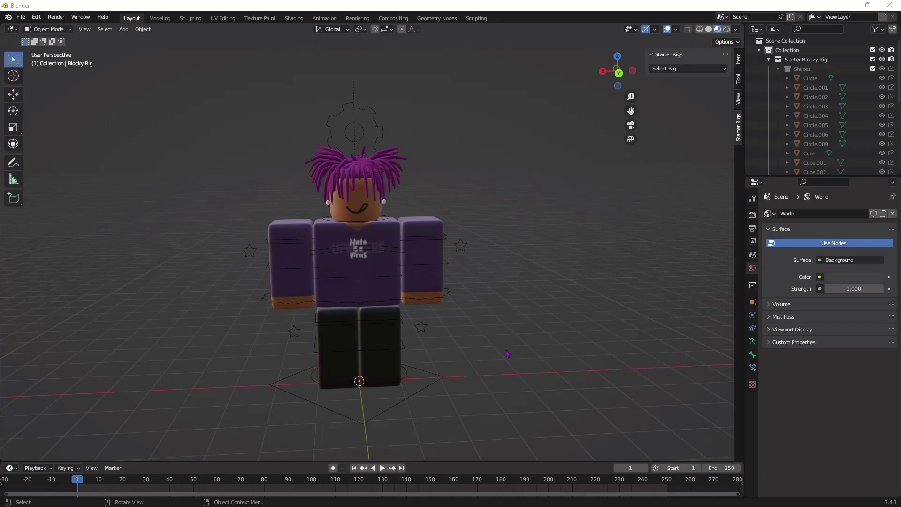
- In Blender's Shading workspace, add an Environment Texture node to the World shader and connect its Color to the Background node's Color
left_click(294, 18)
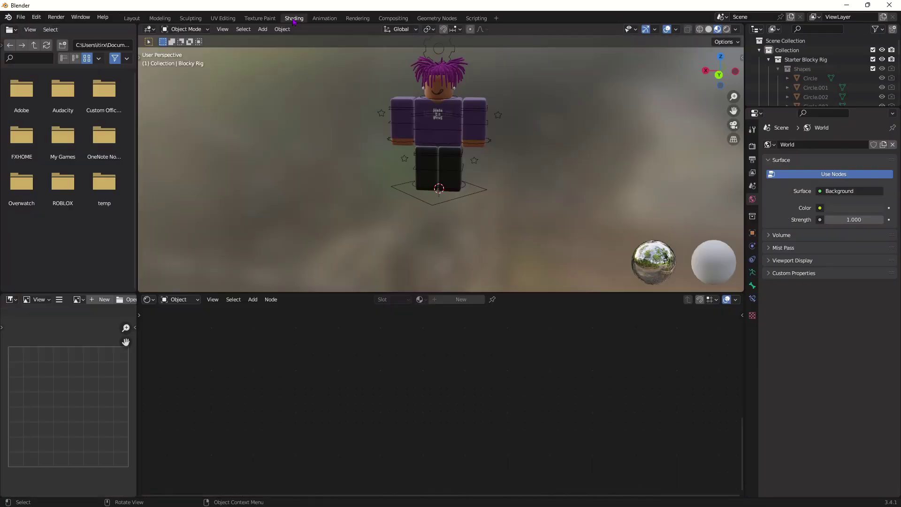
left_click(193, 302)
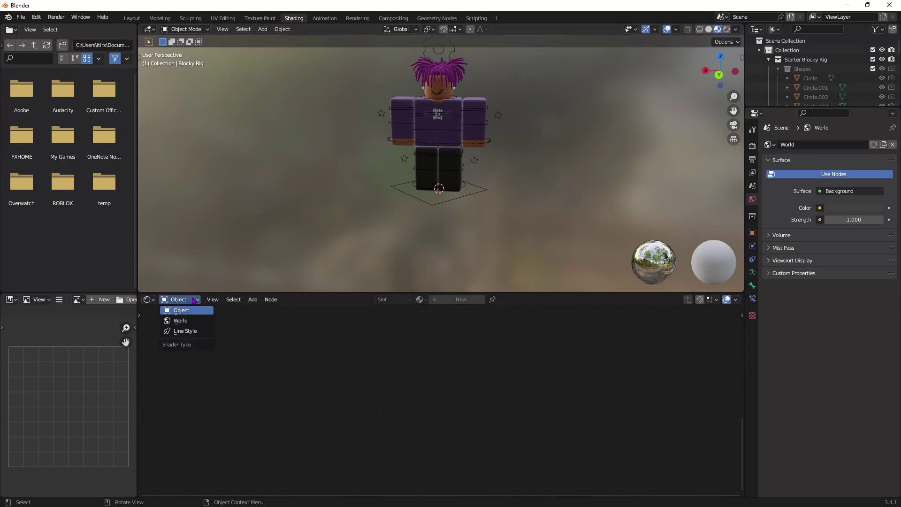
left_click(181, 319)
middle_click_drag(434, 421, 394, 491)
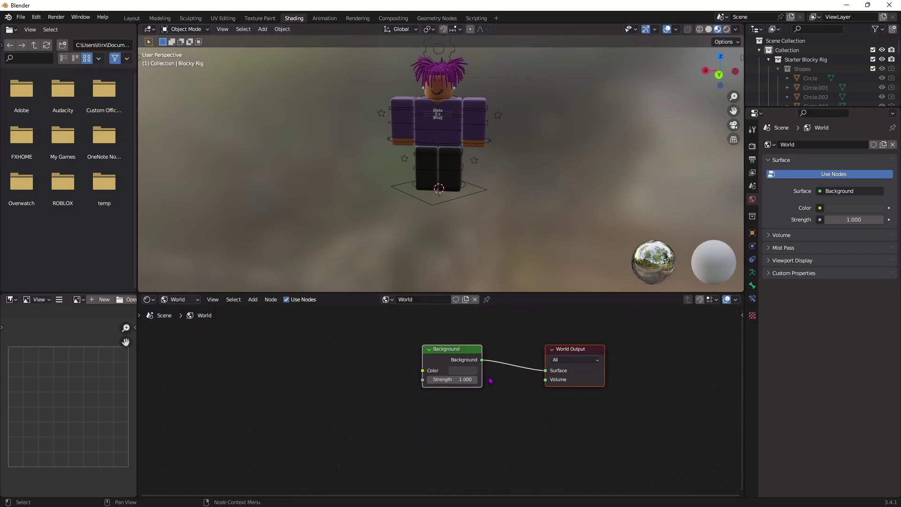
left_click(253, 300)
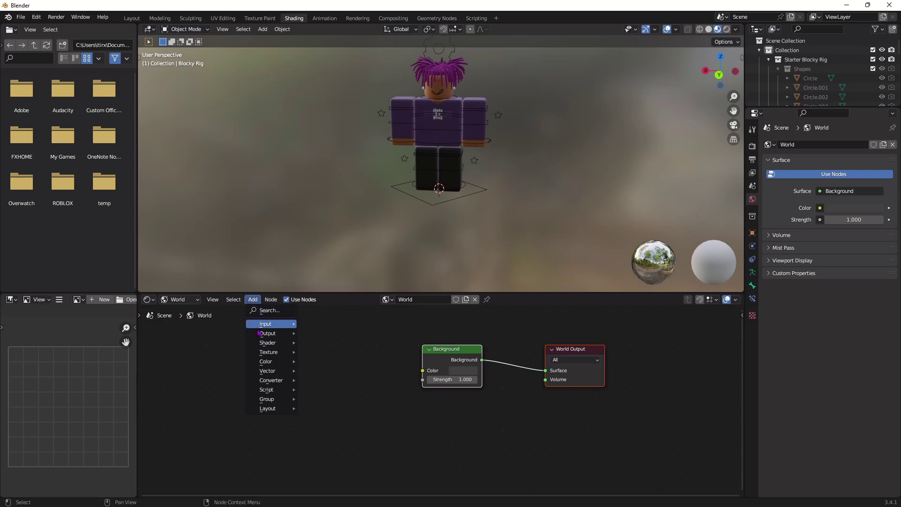
mouse_move(279, 352)
left_click(324, 370)
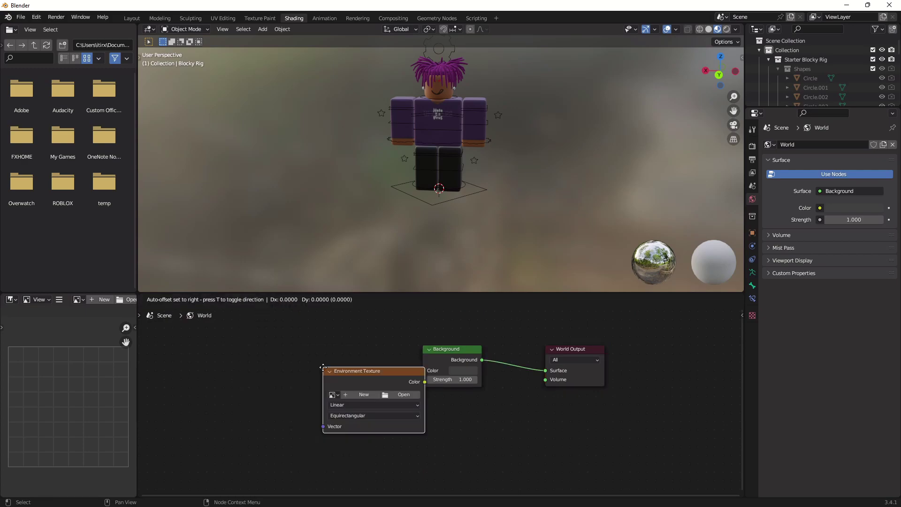
left_click(337, 355)
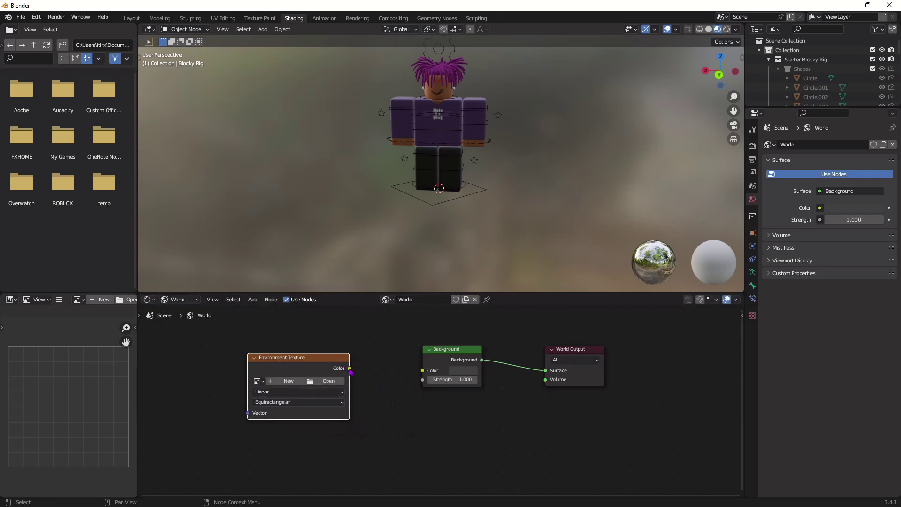
left_click_drag(349, 368, 423, 371)
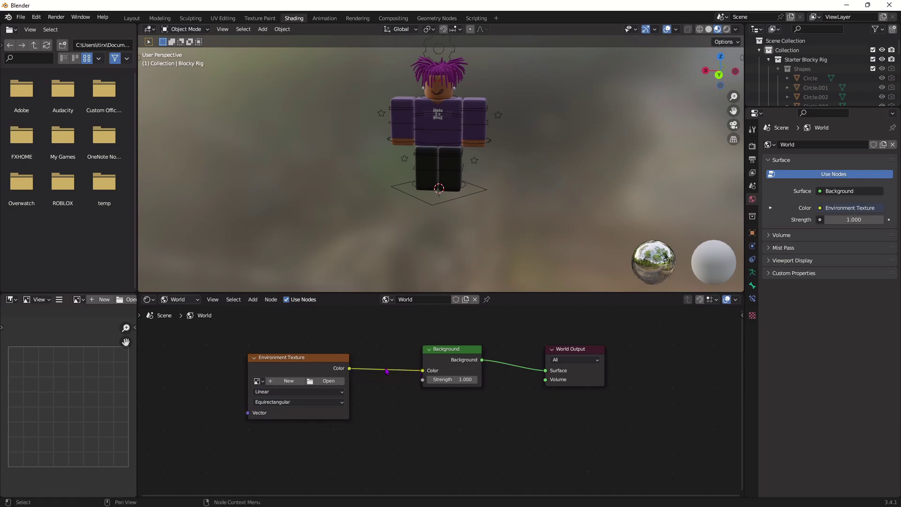
- Load spaichingen_hill_8k (1).hdr into the Environment Texture node and show the scene in Rendered viewport shading
left_click(329, 381)
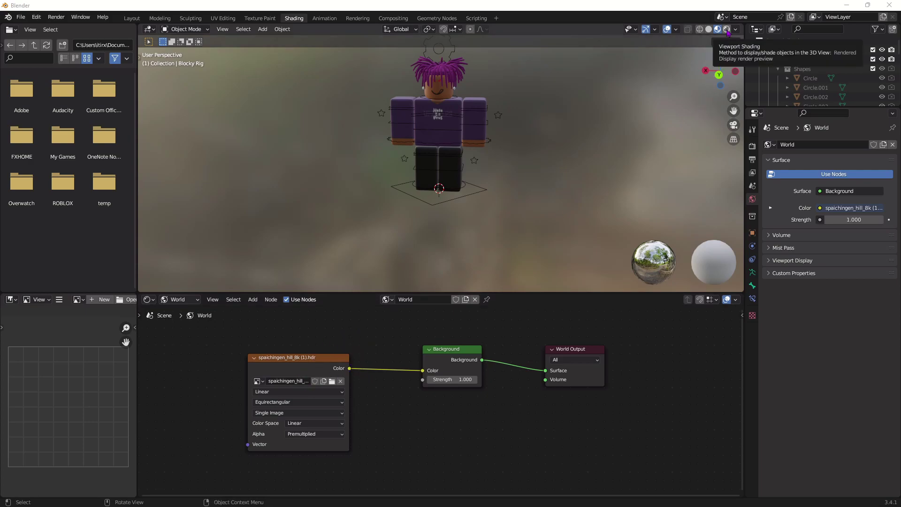
left_click(727, 29)
mouse_move(593, 166)
middle_mouse_down()
mouse_move(457, 164)
mouse_move(643, 178)
mouse_move(617, 156)
mouse_move(196, 151)
mouse_move(493, 188)
mouse_move(587, 211)
middle_mouse_up()
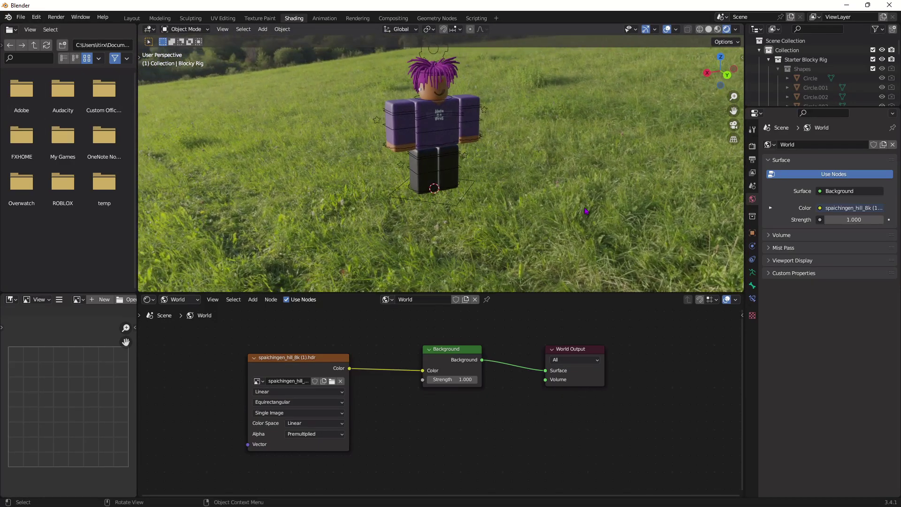
- Change the scene's render engine to Cycles
left_click(752, 147)
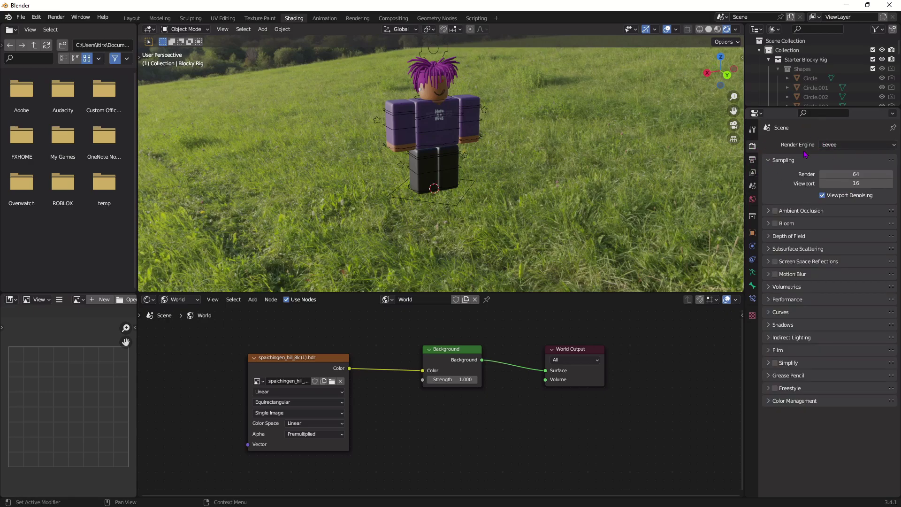
left_click(835, 145)
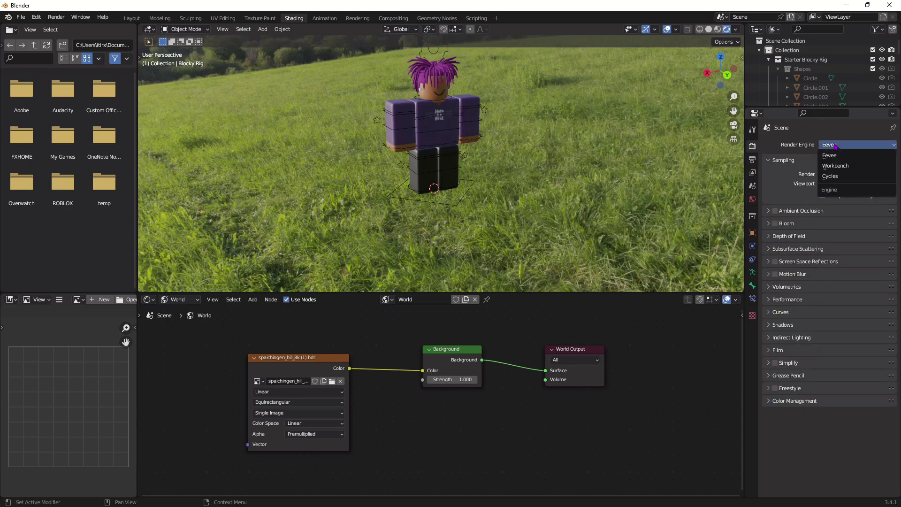
left_click(844, 176)
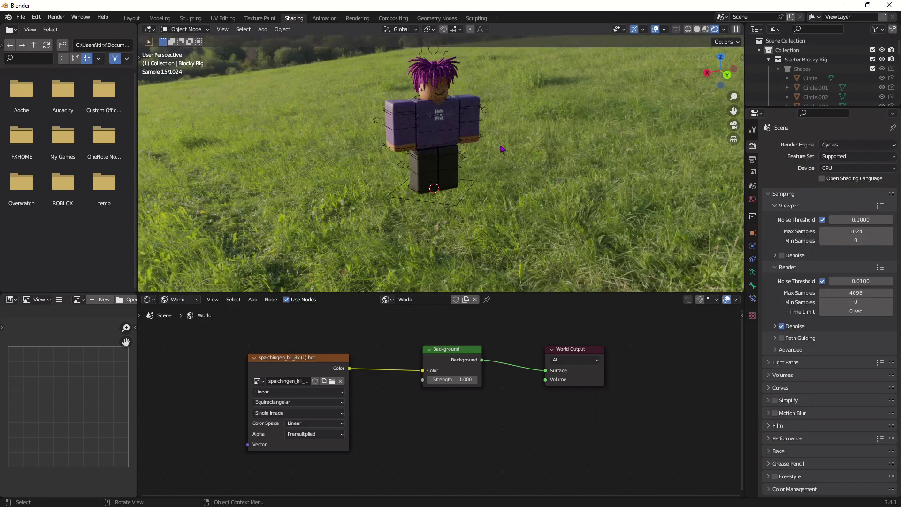
- Set the Cycles render device to GPU Compute
middle_click_drag(528, 136, 512, 133)
scroll(438, 105, "up", 3)
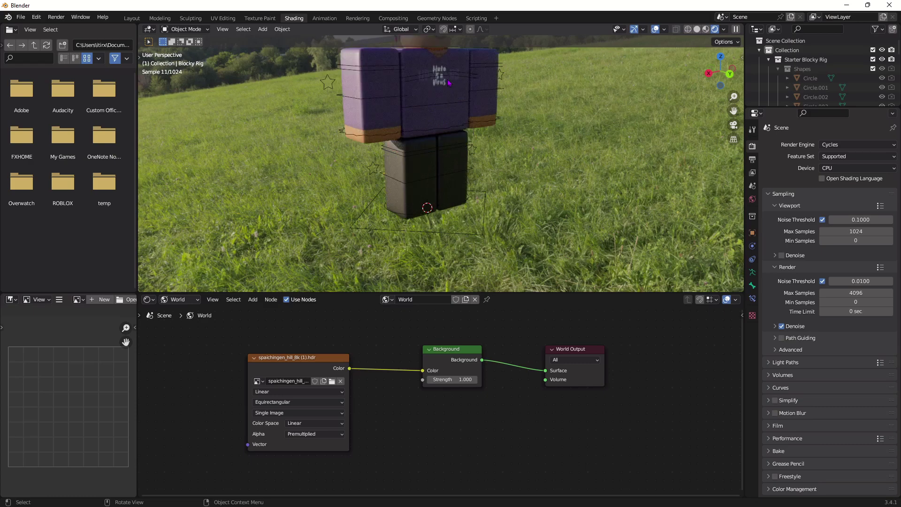
middle_click_drag(501, 96, 503, 154, "shift")
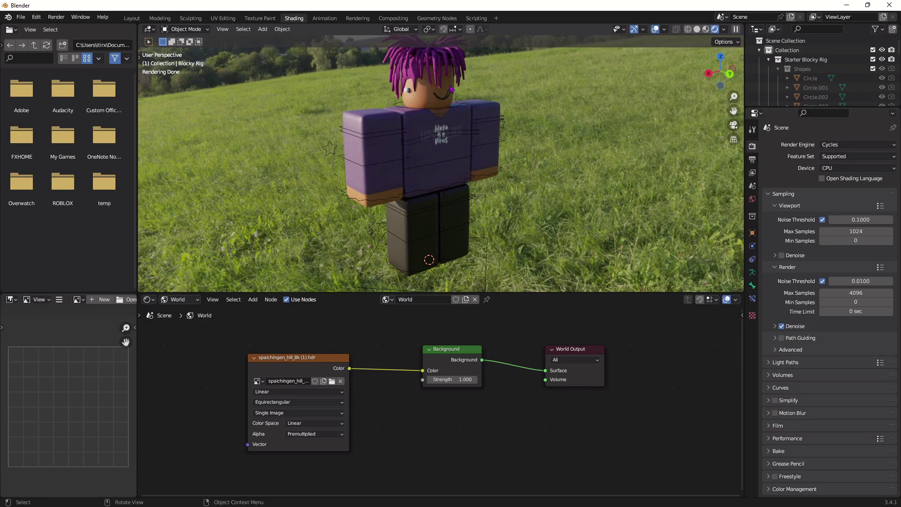
left_click(863, 168)
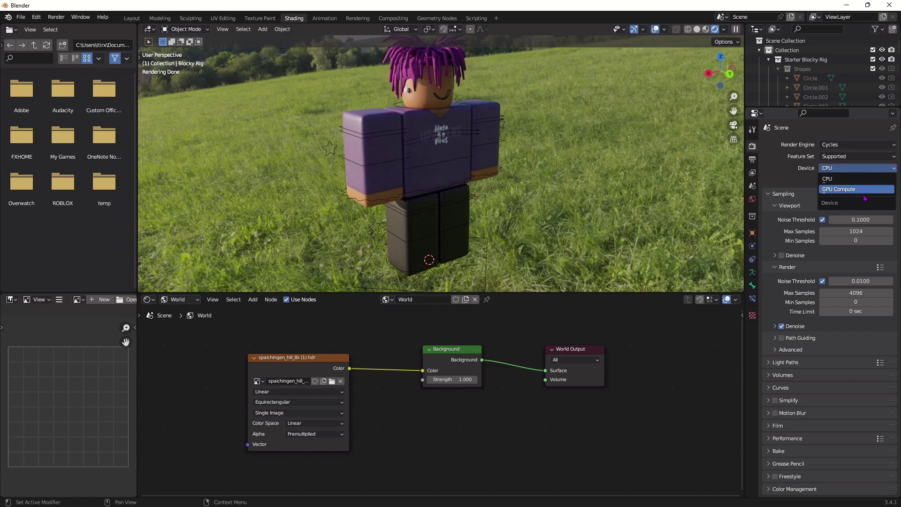
left_click(865, 189)
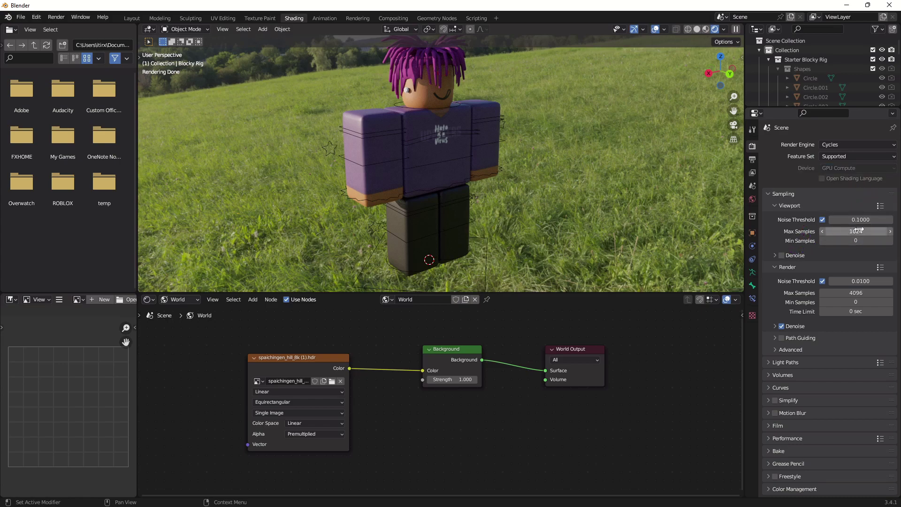
- Lower the viewport sampling limit to 536 max samples and check the character in the rendered view
left_click_drag(857, 230, 800, 231)
middle_click_drag(481, 167, 423, 148)
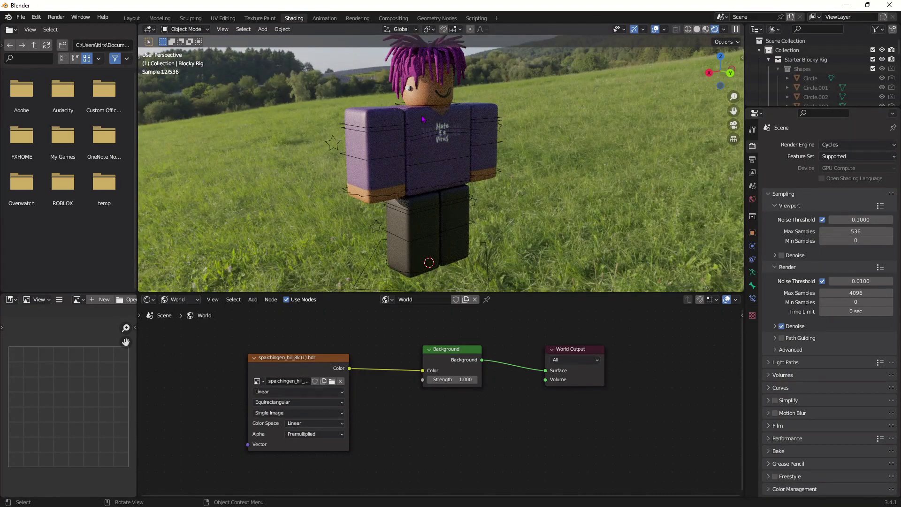
middle_click_drag(587, 158, 554, 157)
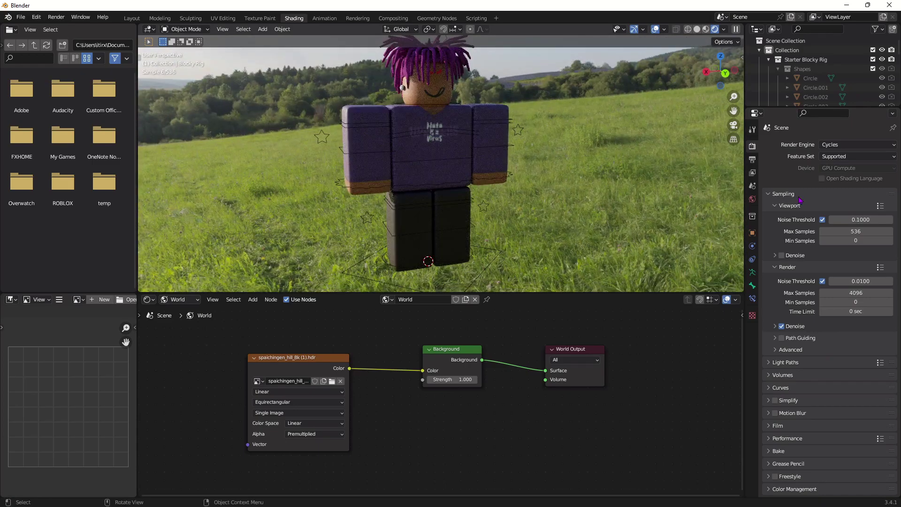
- Make the render's film background transparent so the HDRI lights the character without showing behind it
left_click(768, 426)
scroll(773, 463, "down", 2)
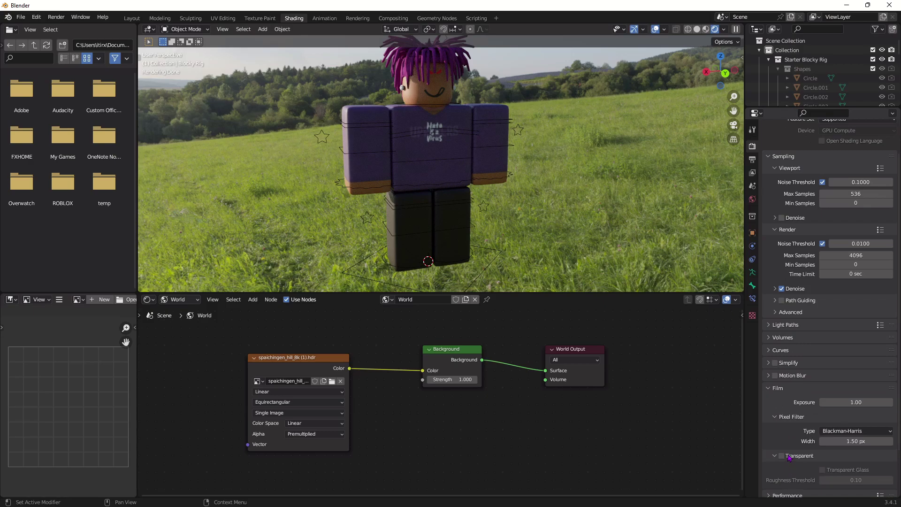
left_click(782, 456)
middle_click_drag(534, 124, 426, 130)
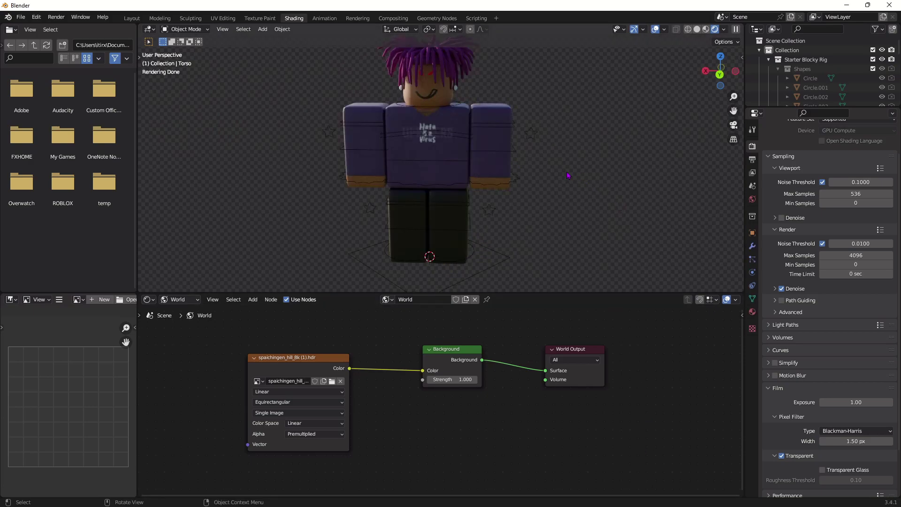
- Rotate the entire character around the global Z axis, to a rig Z rotation of 190°, so it faces the light
key("a")
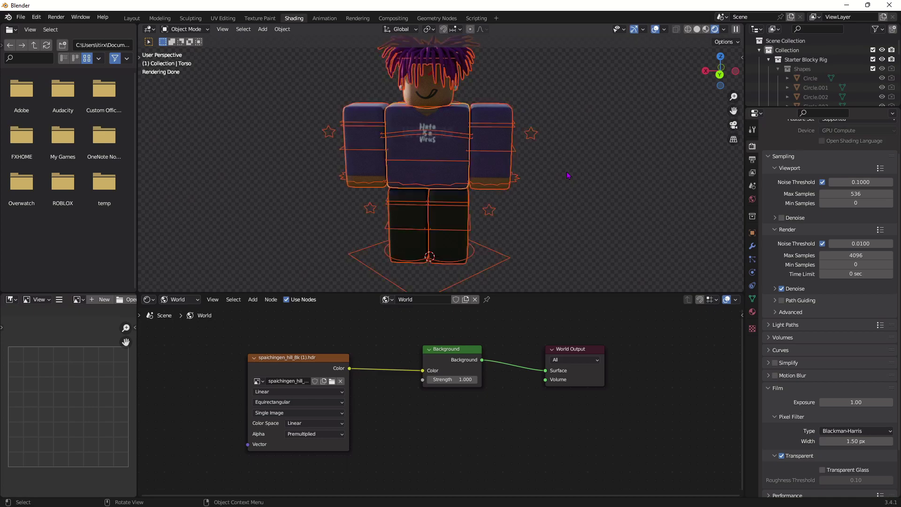
key("r")
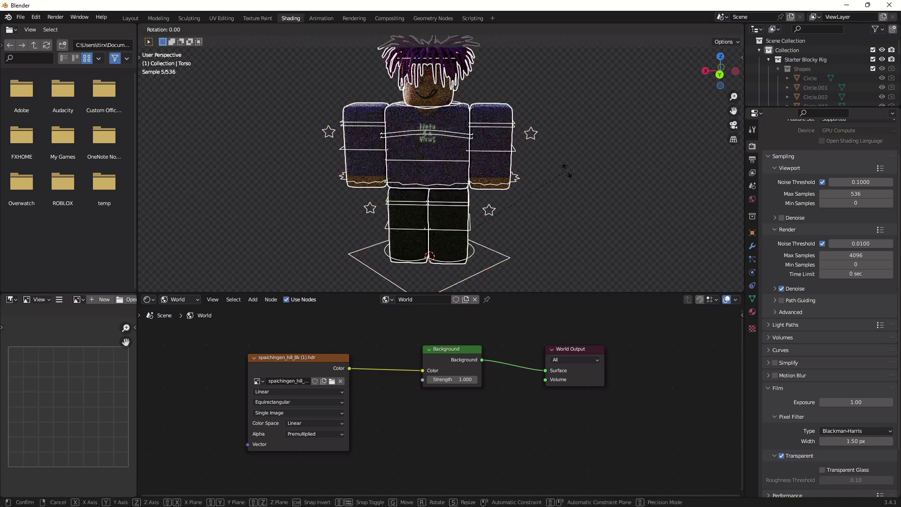
key("z")
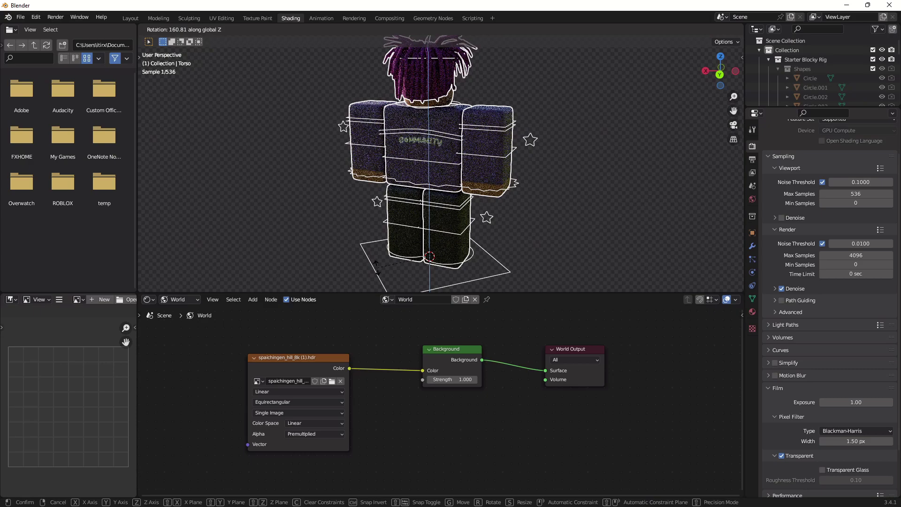
left_click(378, 268)
middle_click_drag(565, 205, 422, 183)
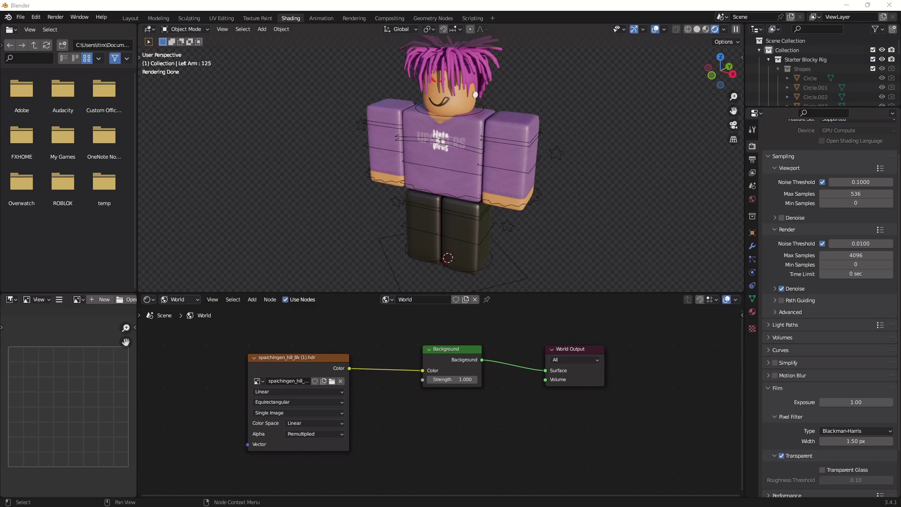
- Add a camera to the scene in the Layout workspace
left_click(130, 18)
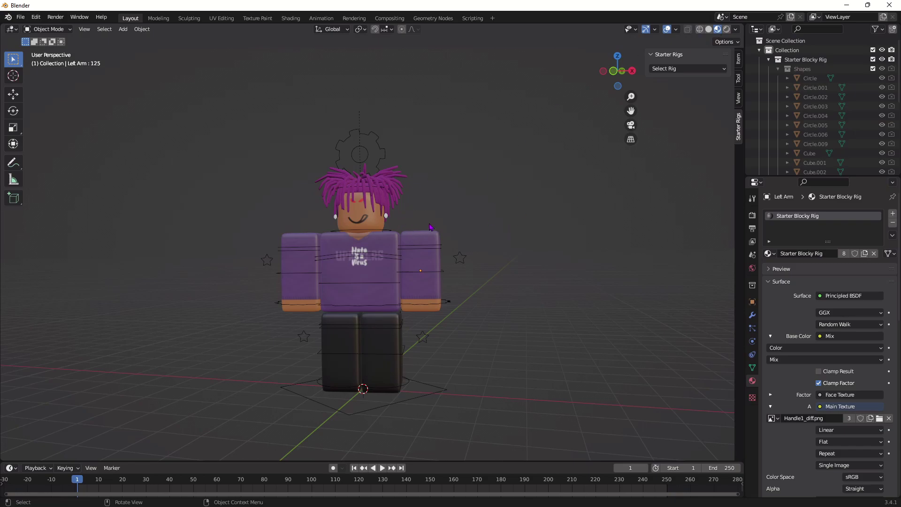
middle_click_drag(484, 231, 495, 251)
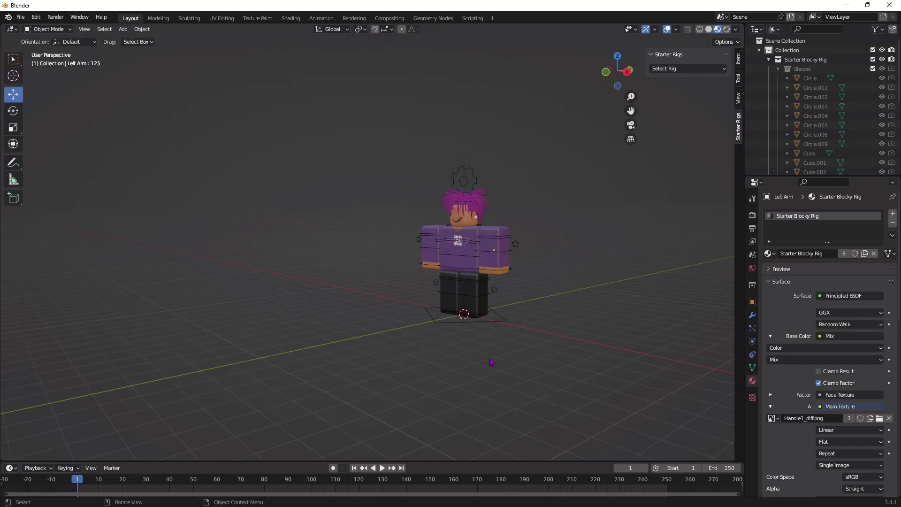
key("shift")
key("shift+a")
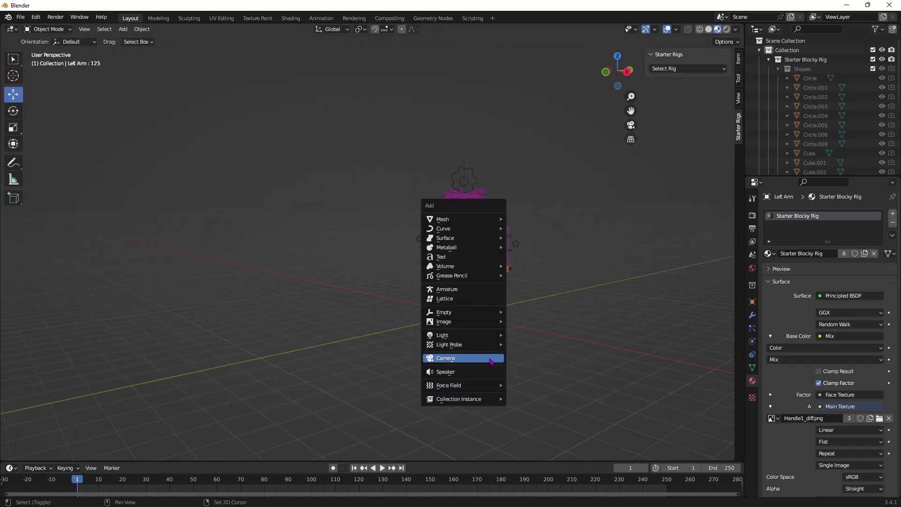
left_click(464, 358)
middle_click_drag(615, 263, 544, 263)
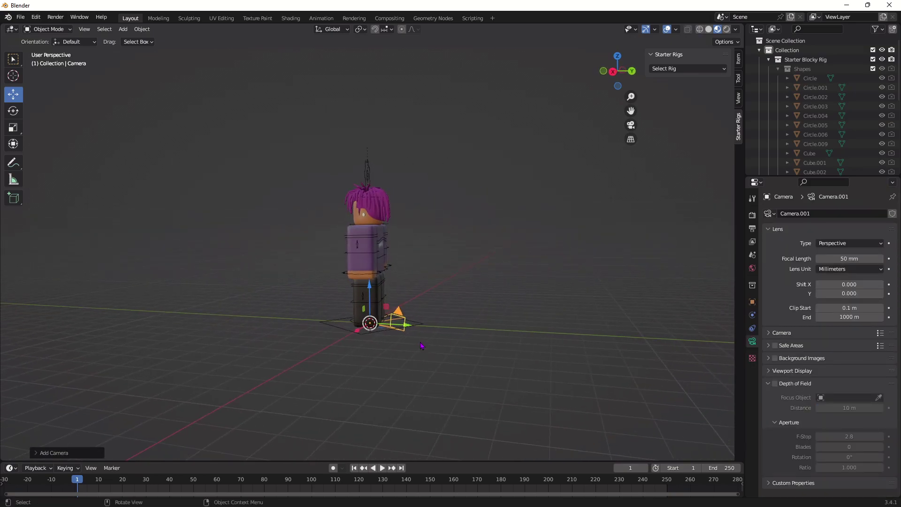
middle_click_drag(420, 346, 486, 326)
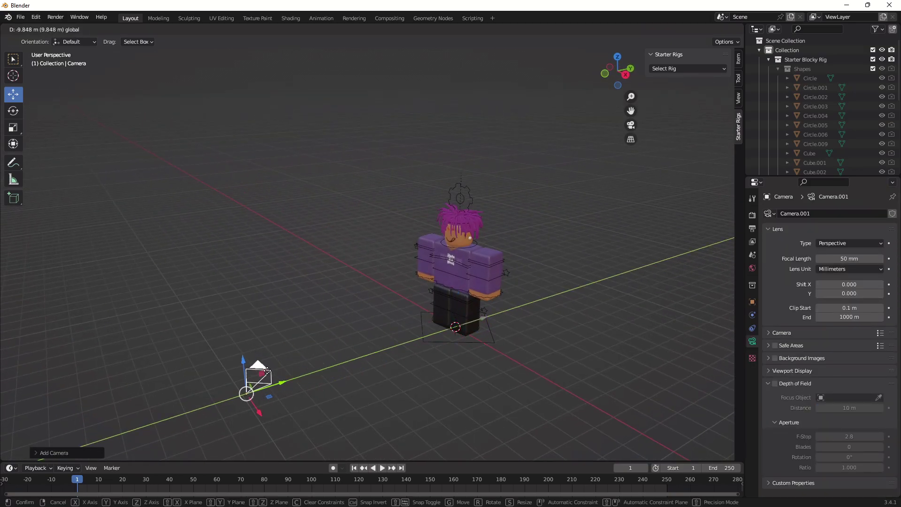
- Move the camera about 9.8 m in front of the character along negative Y and raise it to chest height
left_click_drag(267, 371, 267, 370)
middle_click_drag(281, 348, 287, 325)
left_click_drag(257, 304, 246, 226)
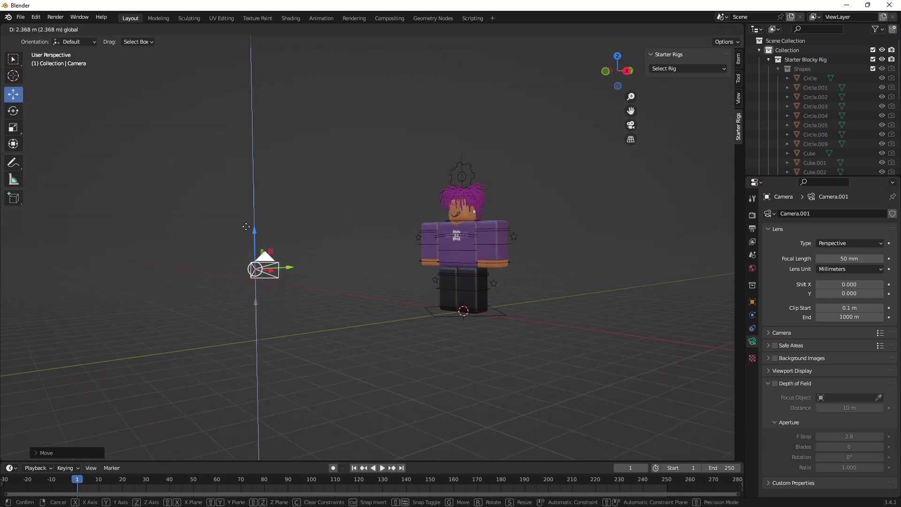
left_click(247, 177)
- Look through the camera with the character's head and torso framed from a three-quarter front angle
middle_click_drag(247, 178, 416, 261)
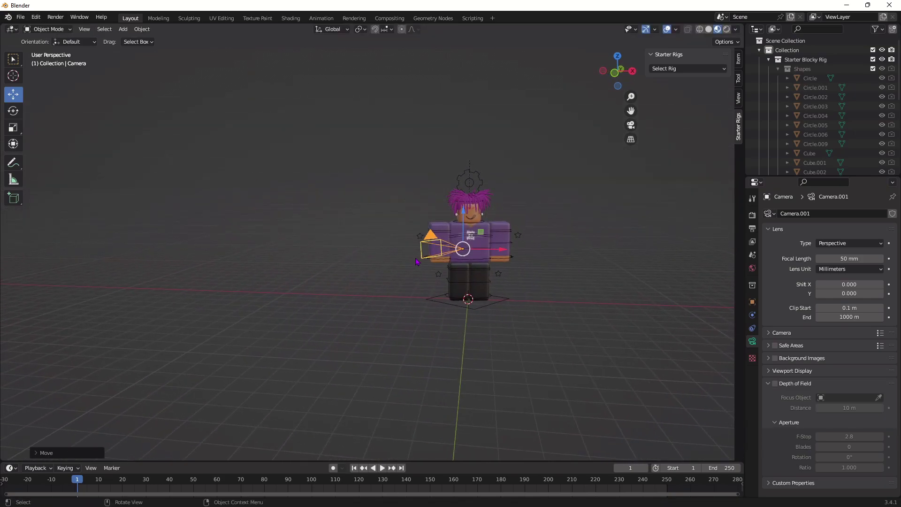
left_click(415, 262)
key("KP_0")
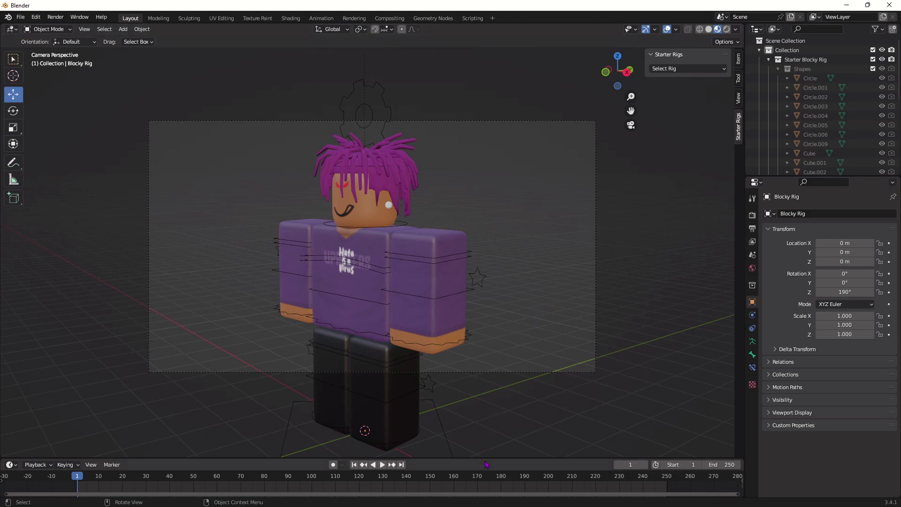
- Enlarge the timeline and put the Blocky Rig in Pose Mode with the right upper arm bone selected
left_click_drag(487, 458, 488, 352)
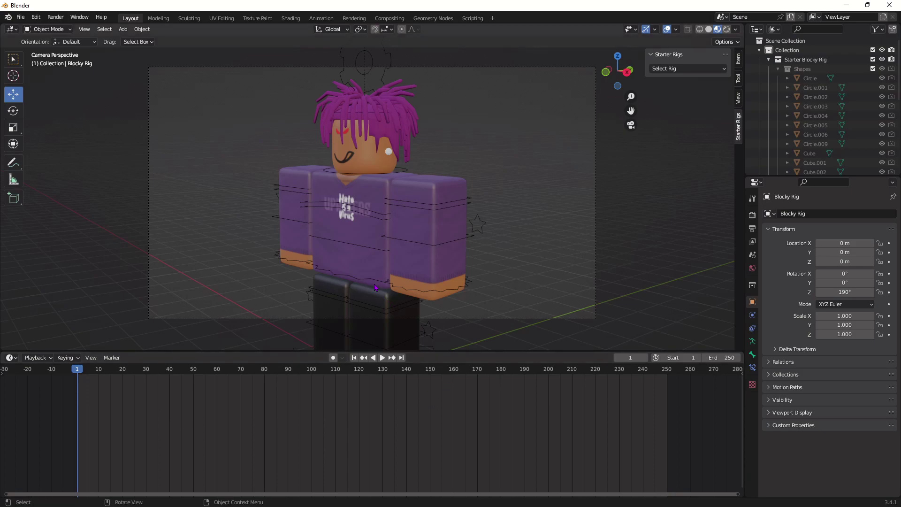
left_click(298, 193)
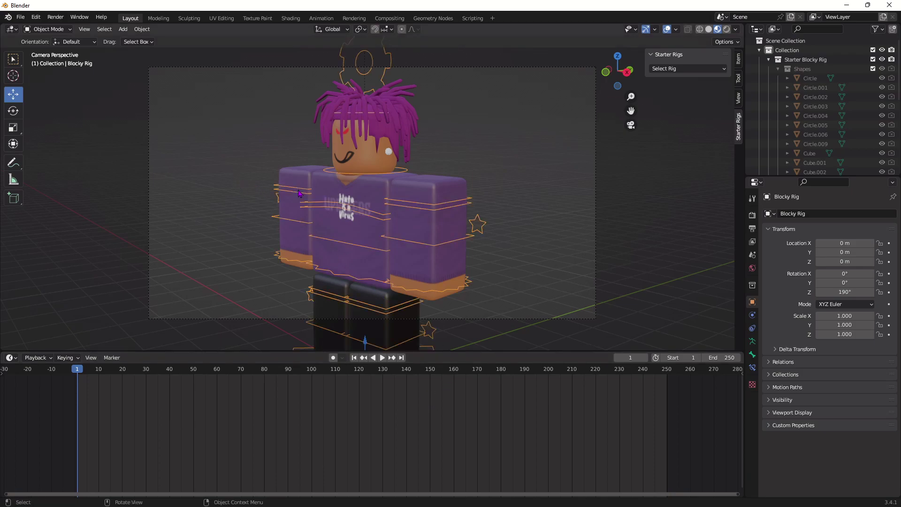
left_click(47, 29)
left_click(65, 61)
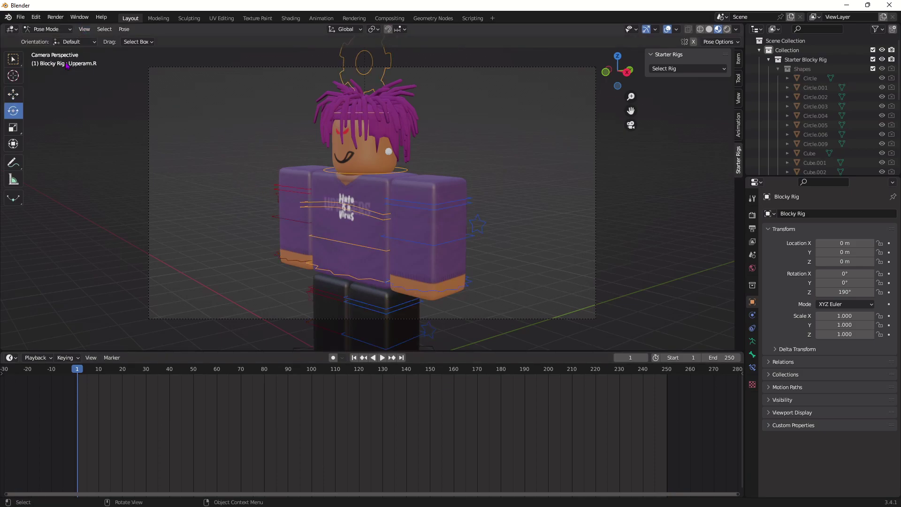
left_click(298, 193)
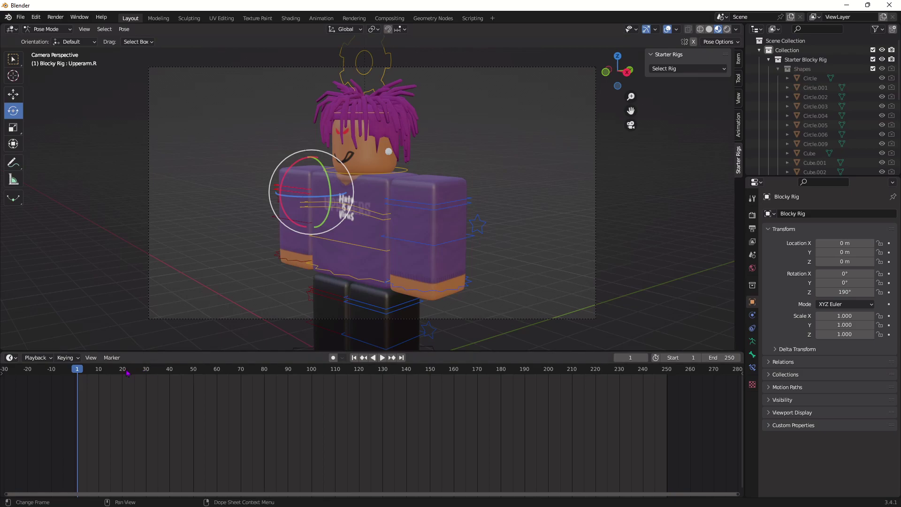
- With auto keying on, keyframe the right upper arm rotated away from the body at frame 41 and raised higher at frame 2
left_click_drag(126, 372, 173, 370)
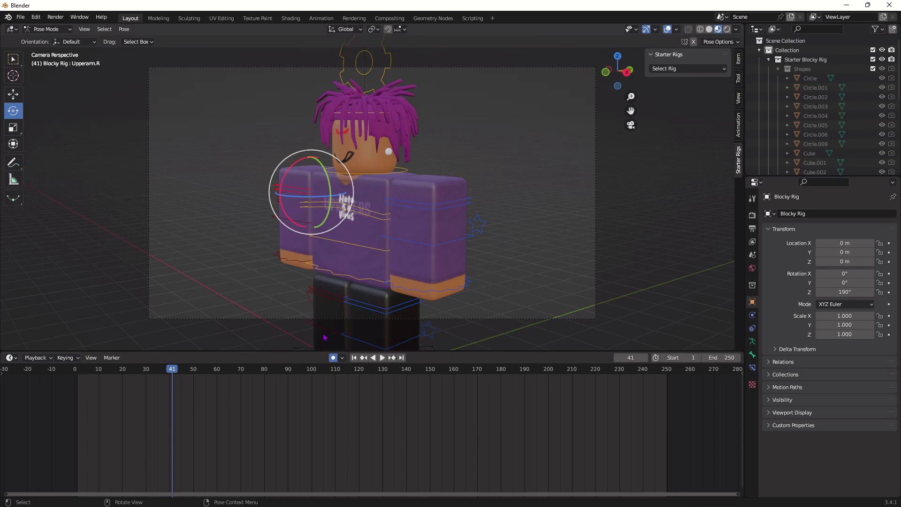
left_click_drag(296, 224, 227, 402)
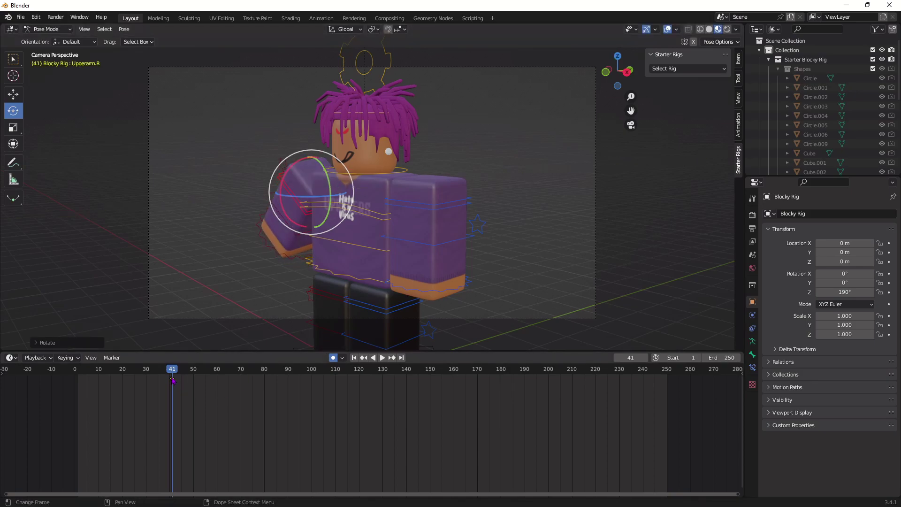
left_click_drag(173, 375, 84, 379)
left_click_drag(324, 181, 324, 162)
left_click(333, 358)
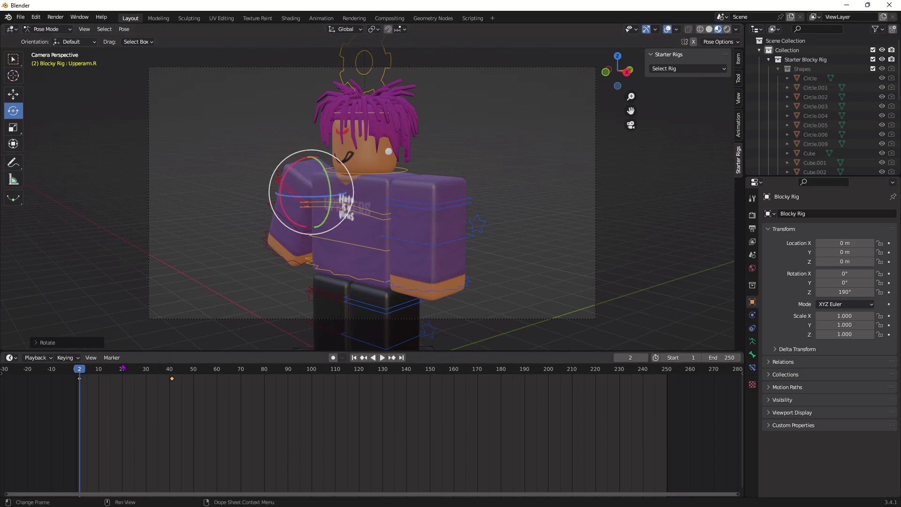
key("ctrl+z")
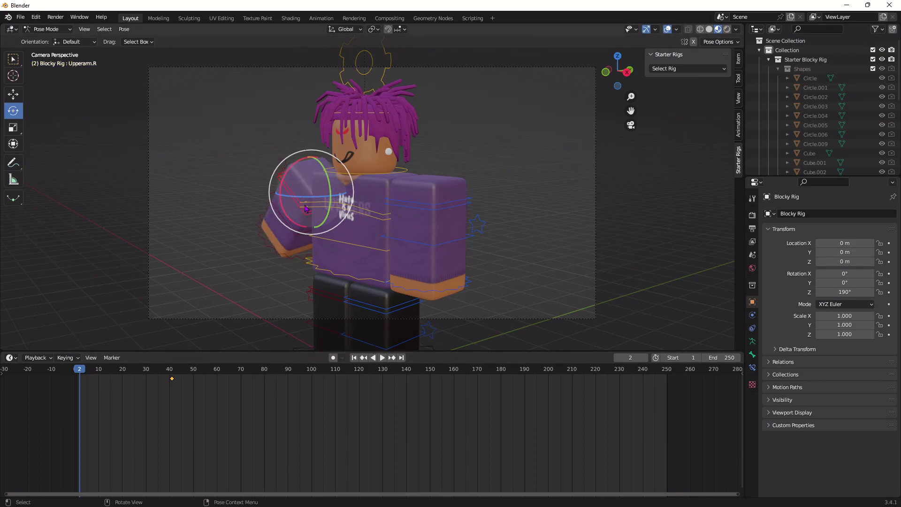
left_click_drag(328, 174, 317, 155)
left_click(333, 357)
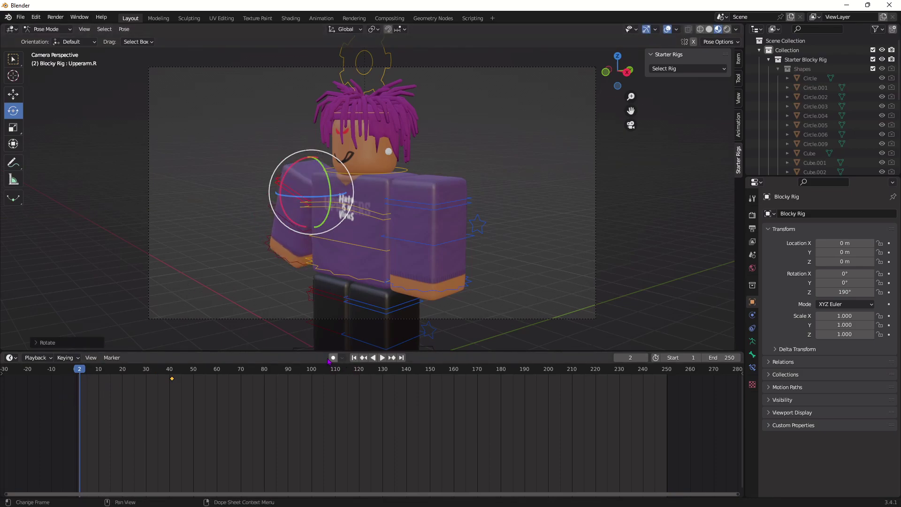
left_click_drag(335, 170, 323, 187)
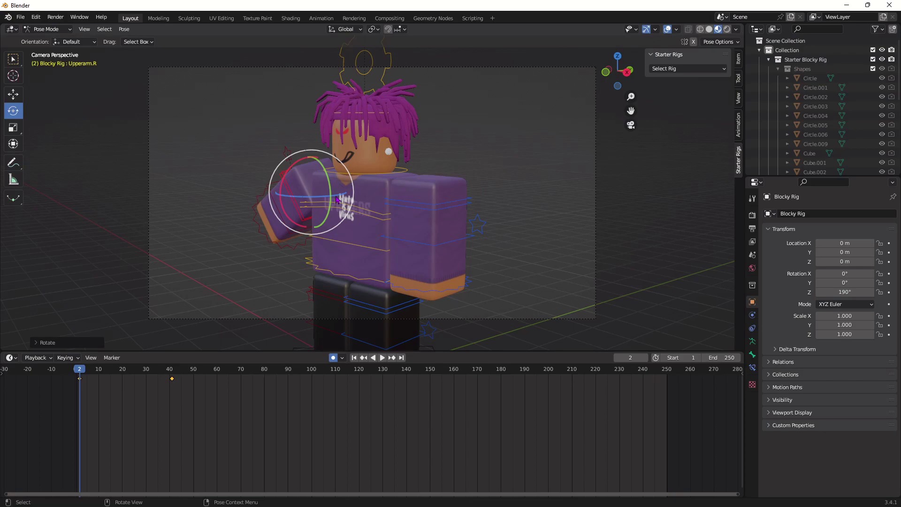
- Play back the arm animation from frame 0
left_click_drag(79, 369, 73, 401)
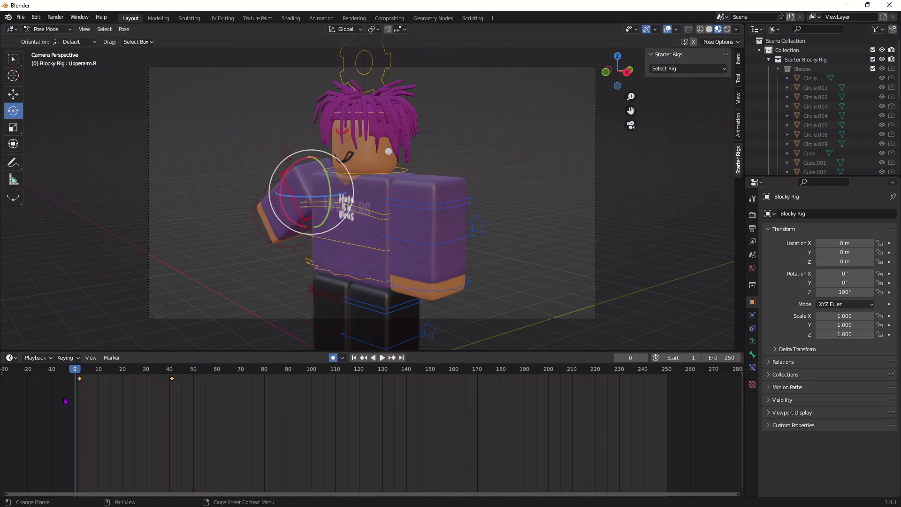
key("space")
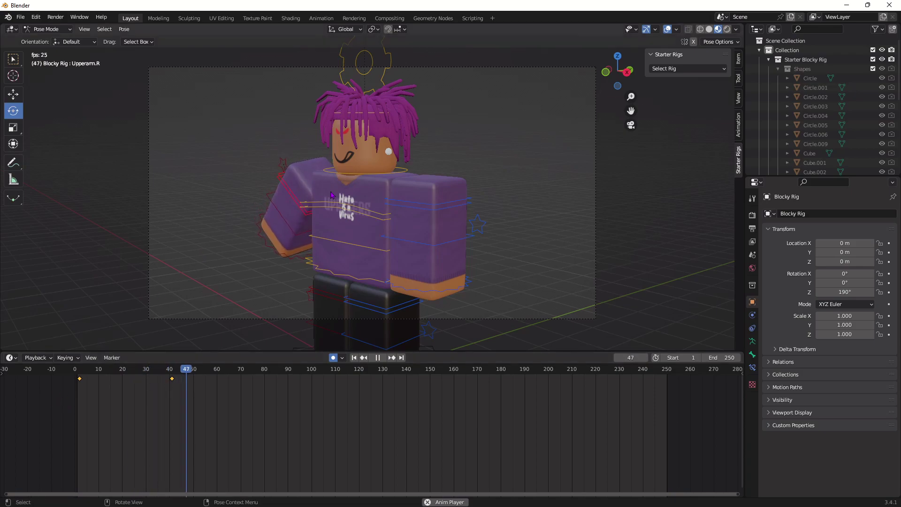
key("space")
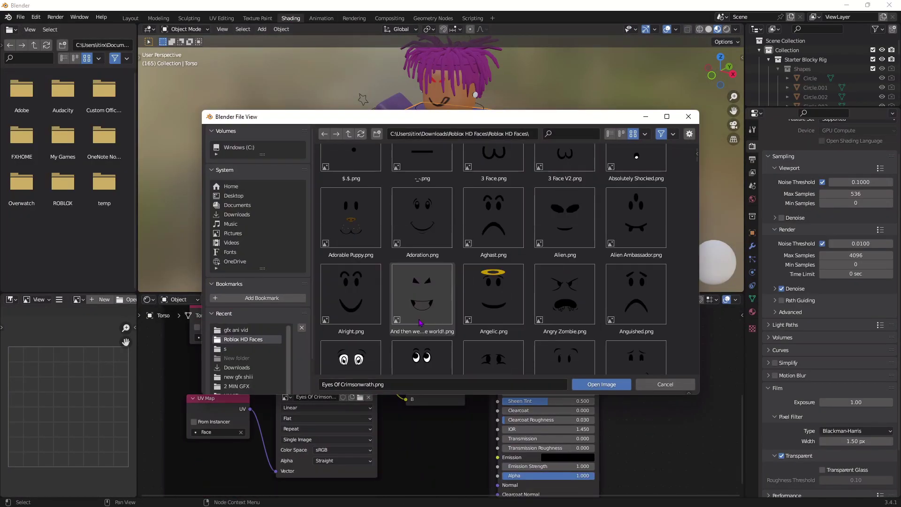
- Replace the character's face texture with a smiling face with a wide white grin from the Roblox HD Faces folder
scroll(420, 323, "down", 15)
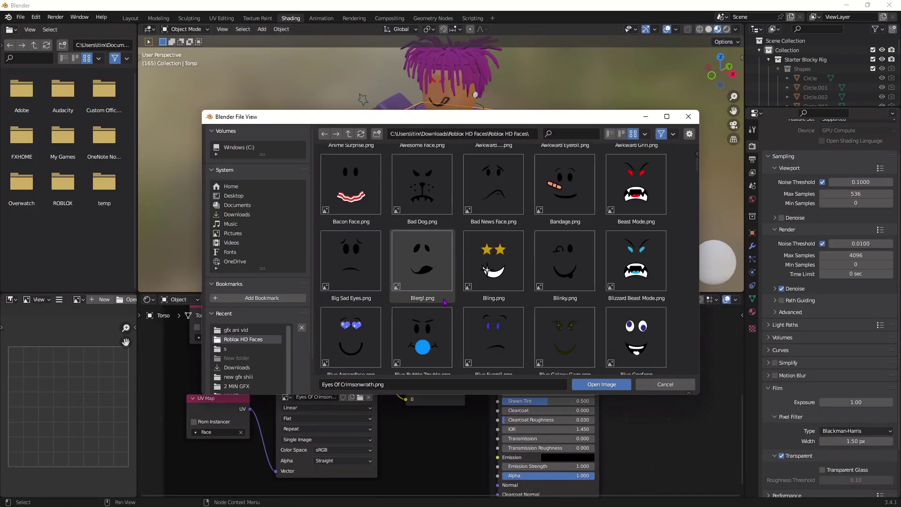
left_click_drag(697, 193, 700, 277)
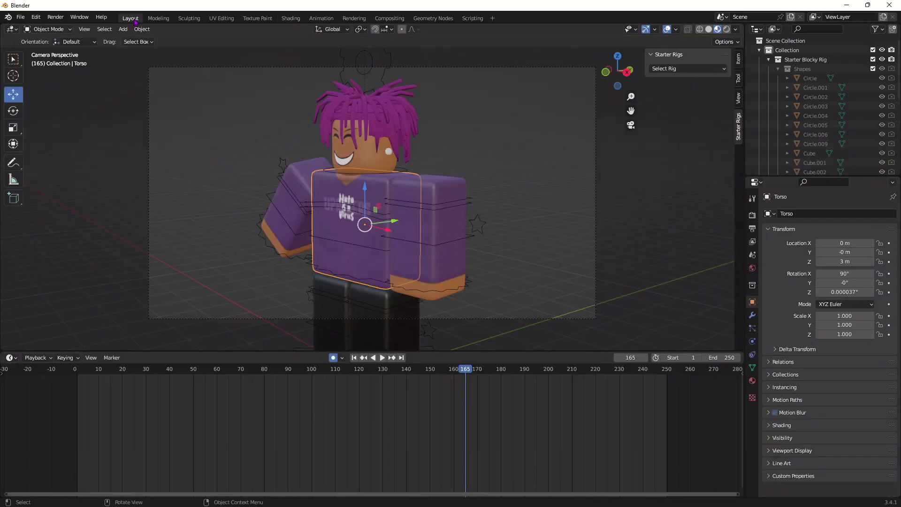
- From frame 1, delete the right upper arm's existing keyframes and switch auto keying off
key("shift+Left")
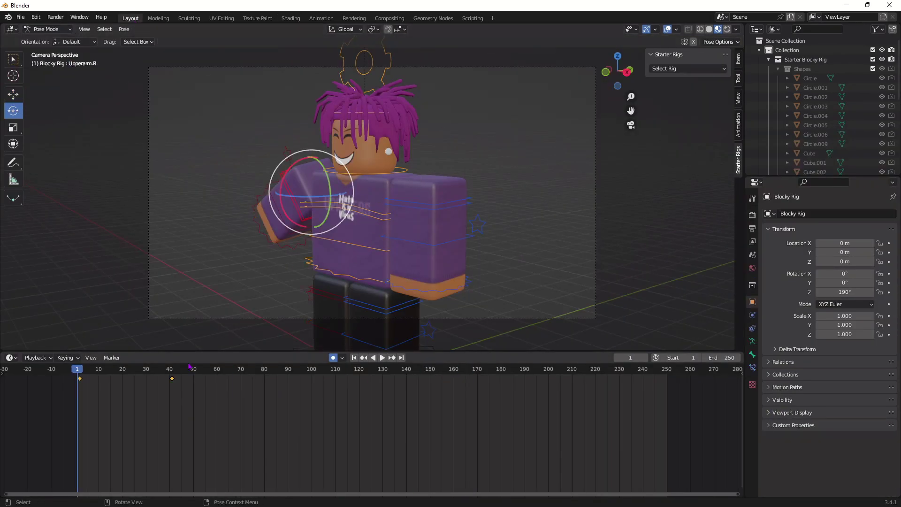
left_click_drag(185, 397, 72, 371)
right_click(171, 378)
left_click(167, 474)
left_click(333, 357)
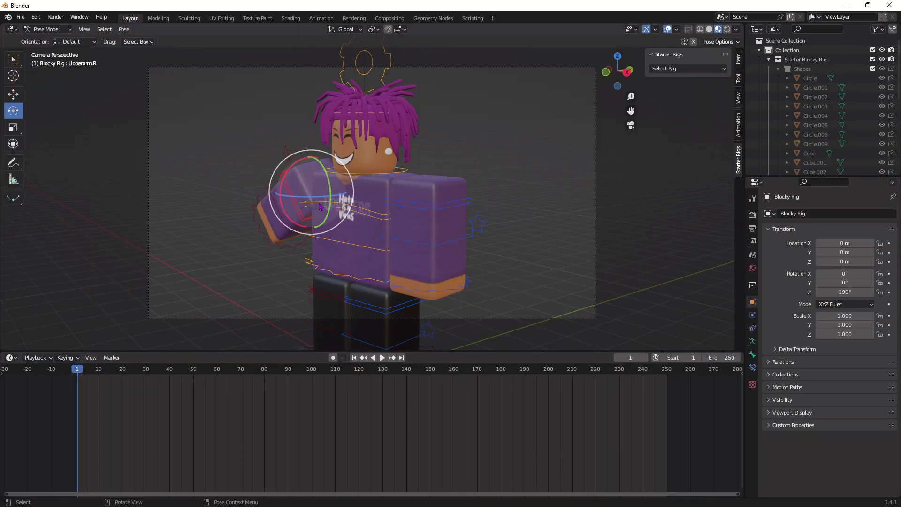
- Rotate the right upper arm down beside the body and switch auto keying on at frame 1
left_click_drag(327, 168, 295, 143)
middle_click_drag(468, 221, 527, 224)
scroll(488, 263, "up", 3)
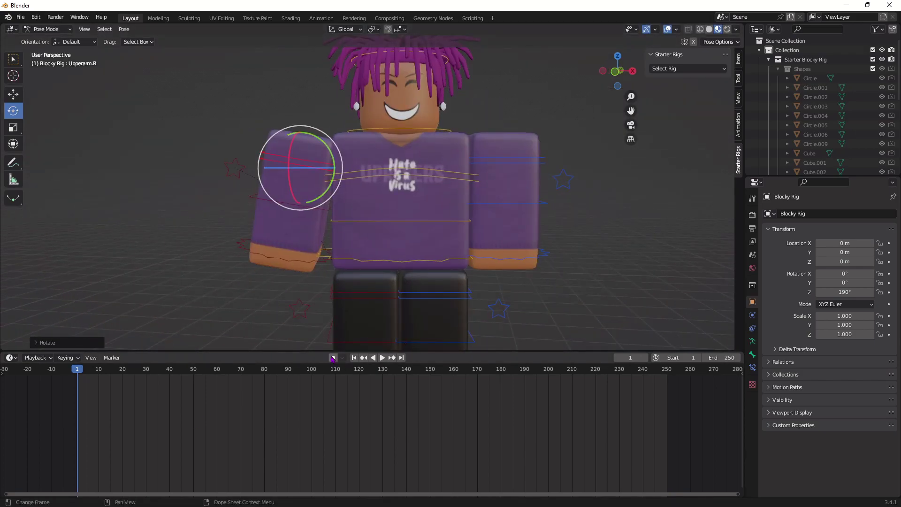
left_click(332, 358)
- At frame 1, rotate the right upper and lower arm bones so the arm is raised outward with a bent elbow
left_click_drag(313, 133, 334, 157)
left_click(265, 235)
left_click_drag(277, 211, 348, 101)
left_click(295, 145)
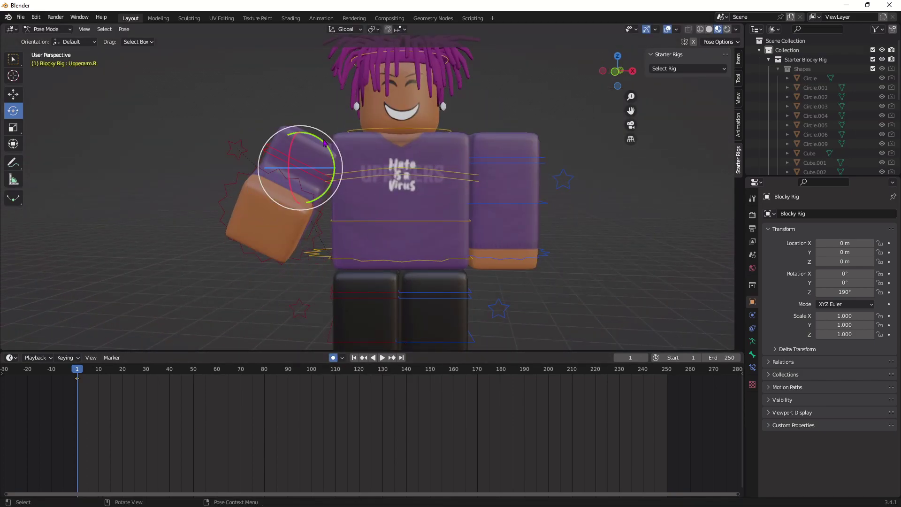
left_click_drag(327, 146, 329, 187)
left_click_drag(287, 183, 295, 151)
left_click(249, 134)
left_click_drag(267, 155, 330, 184)
left_click(287, 188)
left_click(14, 93)
left_click(14, 111)
mouse_move(300, 138)
left_mouse_down()
mouse_move(300, 120)
mouse_move(312, 151)
left_mouse_up()
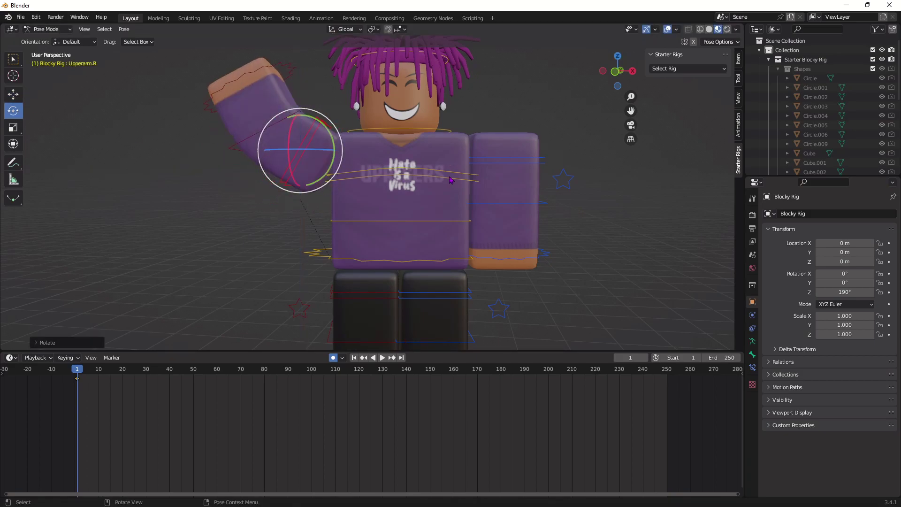
- At frame 1, raise the left arm outward with a bent elbow to mirror the right arm
left_click(516, 159)
left_click(512, 203)
left_click(505, 161)
left_click_drag(498, 211, 530, 168)
left_click_drag(514, 136, 498, 121)
left_click(13, 94)
left_click(554, 171)
left_click(509, 183)
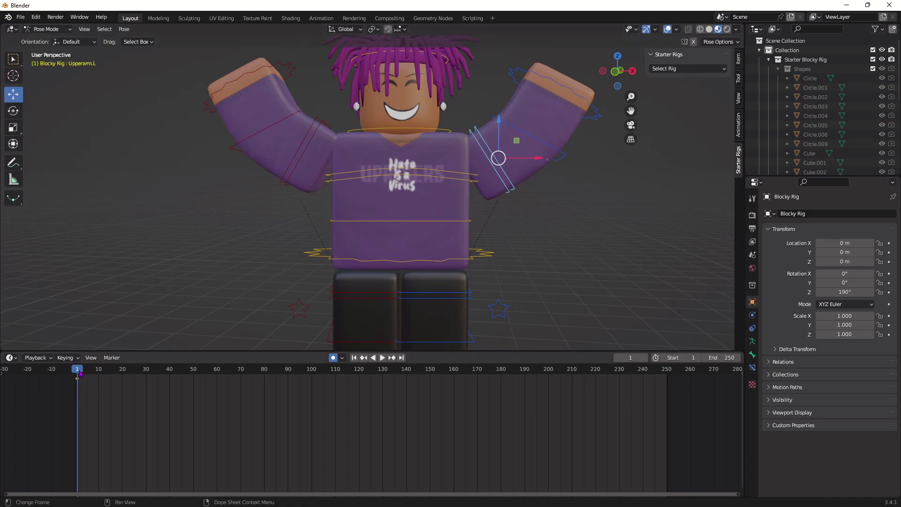
- At frame 1, rotate the upper and lower leg bones to bend both legs slightly
left_click_drag(123, 368, 79, 380)
left_click(99, 369)
left_click(13, 111)
left_click(366, 294)
left_click_drag(390, 239, 392, 241)
middle_click_drag(399, 253, 441, 255)
left_click(464, 314)
left_click_drag(487, 277, 488, 285)
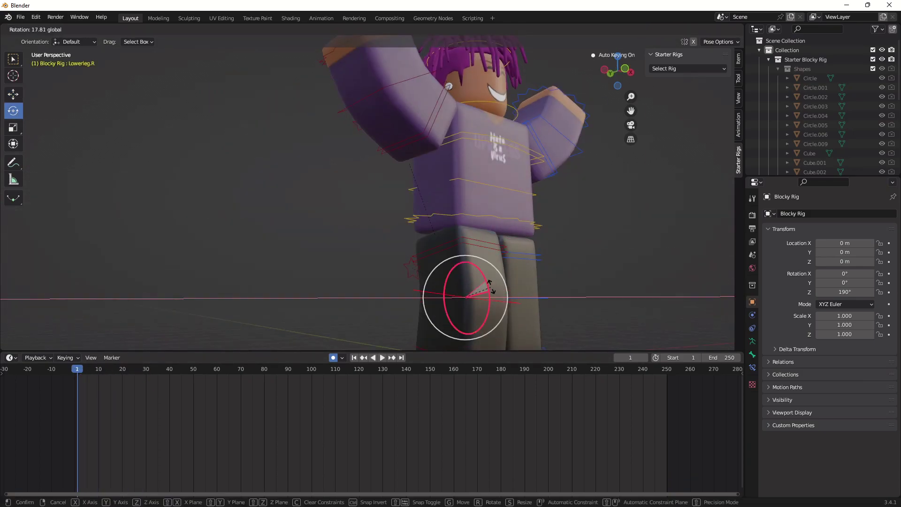
middle_click_drag(488, 285, 390, 290)
left_click(282, 281)
middle_click_drag(266, 308, 425, 203)
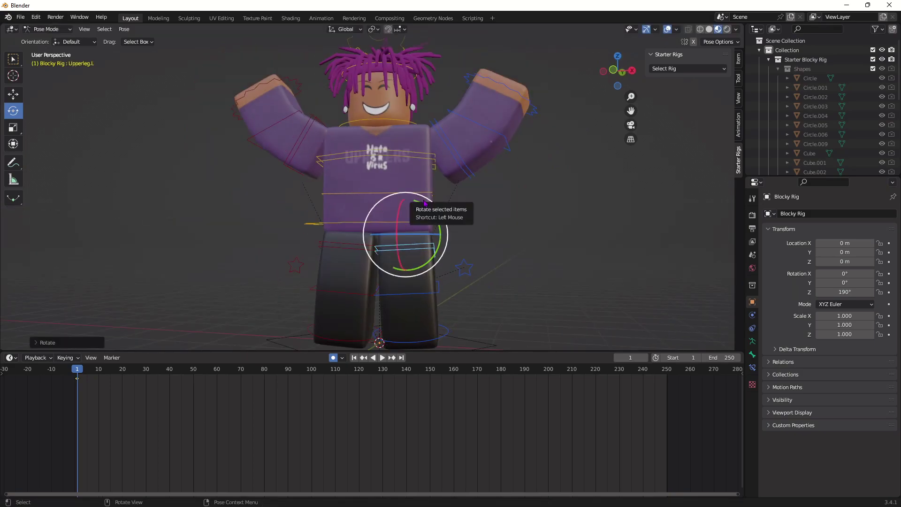
- At frame 10, spread both upper legs outward and rotate the lower legs to follow them
left_click(99, 369)
left_click_drag(435, 217, 425, 204)
left_click(361, 245)
left_click_drag(382, 209, 393, 224)
left_click(329, 285)
left_click_drag(329, 268, 329, 259)
left_click(418, 284)
left_click_drag(411, 265, 413, 254)
left_click(378, 151)
key("shift+space")
key("g")
left_click(396, 193)
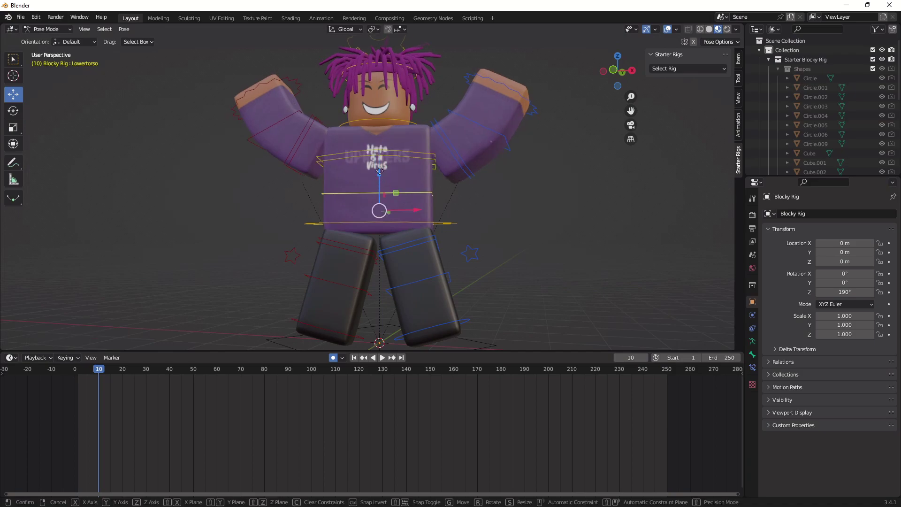
- At frame 10, rotate both upper arms inward so the hands come up beside the head
mouse_move(495, 193)
middle_mouse_down()
mouse_move(516, 207)
mouse_move(495, 208)
middle_mouse_up()
left_click(469, 183)
key("shift+space")
key("r")
left_click_drag(482, 208, 497, 183)
left_click(299, 163)
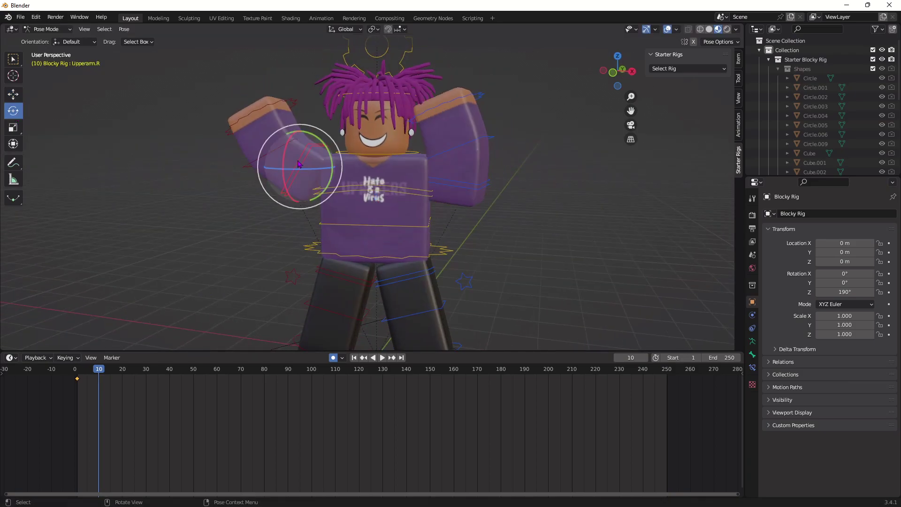
left_click_drag(268, 182, 263, 157)
- In Object Mode, raise the whole rig to about 0.43 m on Z at frame 10
left_click(417, 193)
key("ctrl+Tab")
left_click_drag(390, 321, 389, 298)
scroll(563, 288, "down", 1)
middle_click_drag(582, 291, 573, 274)
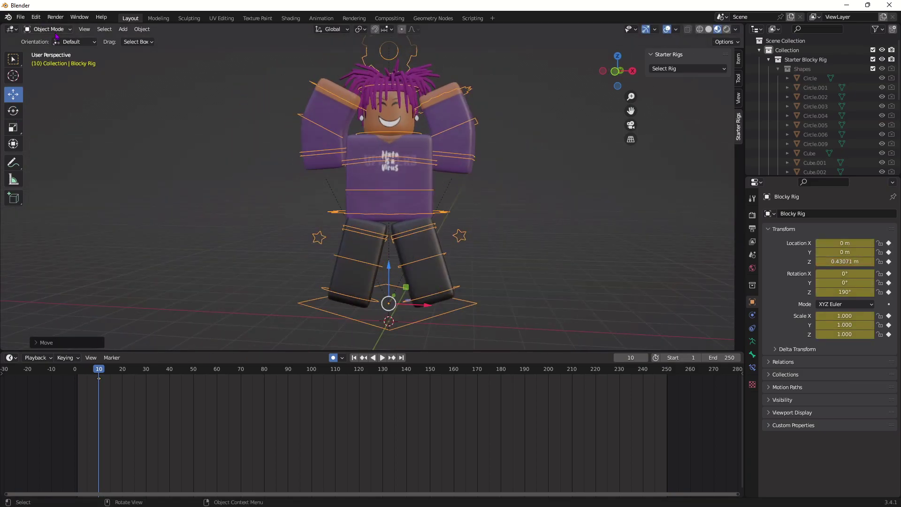
- Return to Pose Mode and swing the raised arms back outward at frame 20
key("ctrl+Tab")
left_click(467, 156)
left_click_drag(485, 133, 504, 192)
key("ctrl+z")
left_click(123, 369)
left_click(329, 151)
left_click_drag(355, 128, 322, 92)
- At frame 20, rotate both legs back together beneath the torso
left_click(364, 235)
left_click_drag(398, 238, 404, 228)
left_click(413, 235)
left_click_drag(442, 208, 444, 224)
left_click(343, 265)
middle_click_drag(441, 230, 418, 238)
- In Object Mode, lower the whole rig to about 0.015 m on Z at frame 20
key("ctrl+Tab")
left_click_drag(406, 274, 407, 293)
middle_click_drag(531, 267, 519, 267)
- Play back and scrub the jump from frame 1 to check its motion
left_click(146, 369)
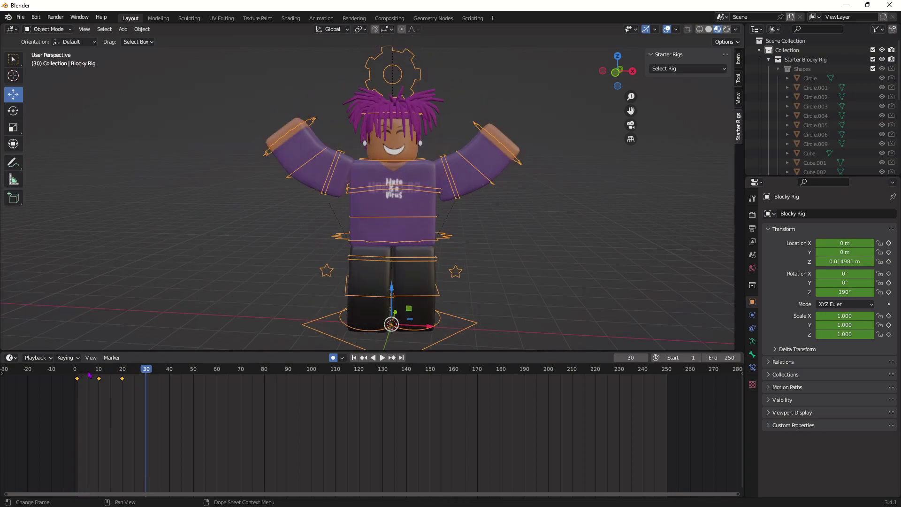
left_click(78, 370)
key("space")
left_click_drag(391, 272, 391, 291)
mouse_move(465, 275)
middle_mouse_down()
mouse_move(561, 268)
mouse_move(479, 268)
middle_mouse_up()
key("space")
left_click(99, 369)
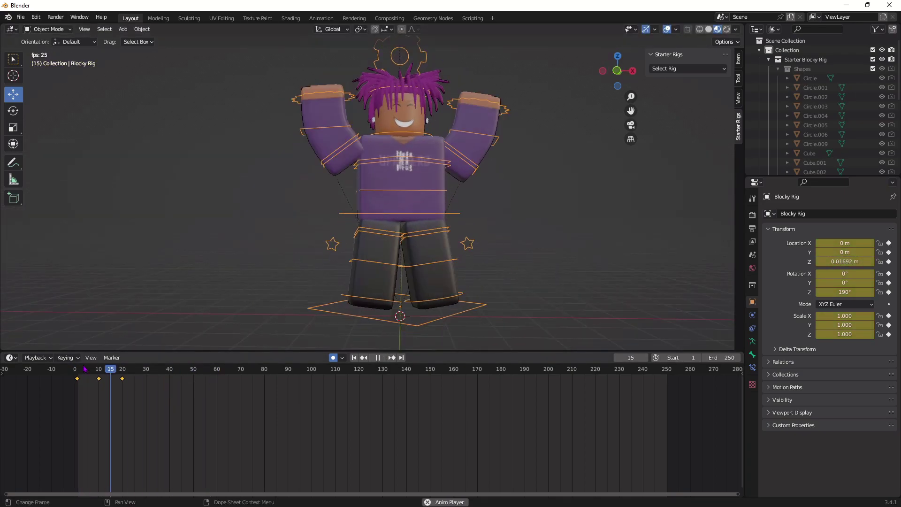
key("space")
left_click_drag(132, 368, 75, 369)
key("space")
key("space")
- In Pose Mode at frame 30, rotate both upper arms inward so the hands come beside the head
left_click(13, 111)
left_click(48, 29)
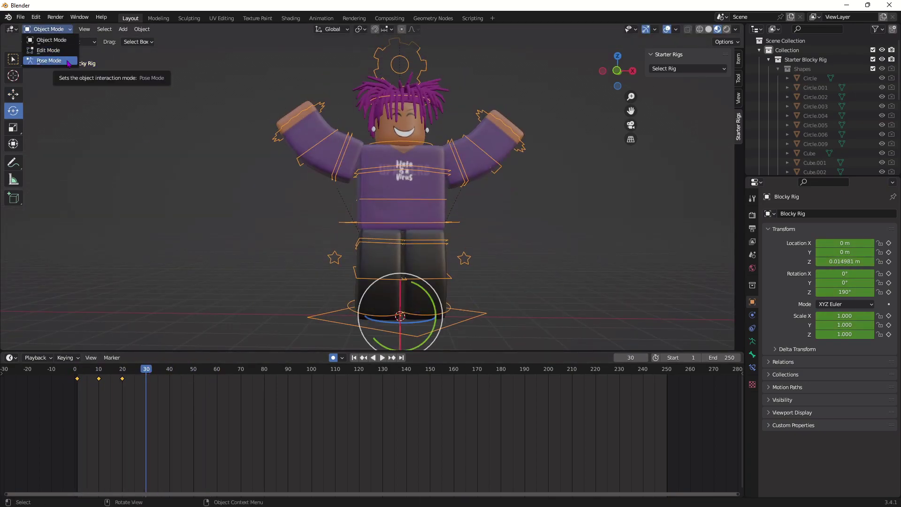
left_click(44, 61)
left_click(462, 162)
left_click_drag(487, 140, 461, 116)
left_click(342, 155)
left_click_drag(345, 123, 369, 141)
- At frame 30, spread the left and right upper legs outward
left_click(427, 241)
left_click_drag(425, 266, 437, 263)
left_click(376, 241)
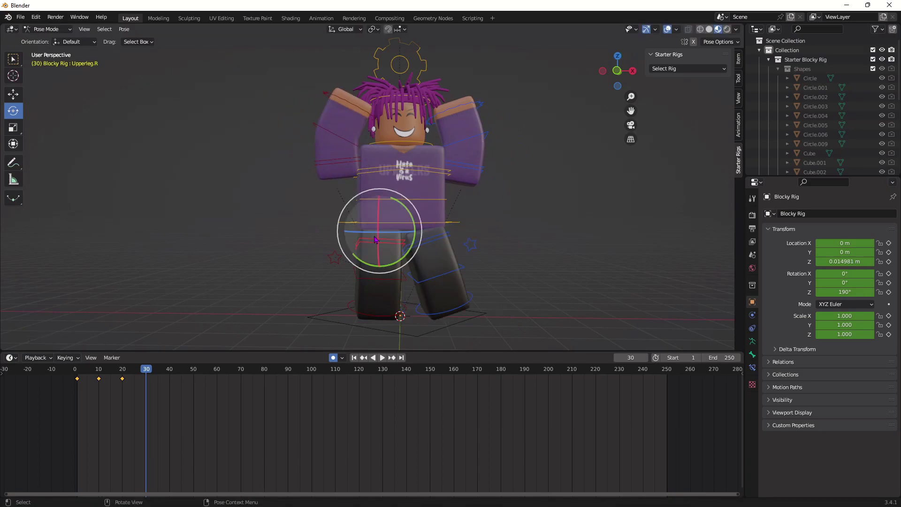
left_click(372, 266)
mouse_move(379, 266)
left_mouse_down()
mouse_move(367, 264)
mouse_move(379, 261)
left_mouse_up()
left_click(439, 266)
- In Object Mode, raise the whole rig to about 0.5 m on Z at frame 30
left_click(48, 29)
left_click_drag(438, 266, 399, 256)
left_click(47, 40)
left_click(14, 94)
- In Pose Mode at frame 40, swing both upper arms back outward
left_click_drag(147, 369, 169, 369)
left_click(48, 29)
left_click(46, 61)
left_click(341, 145)
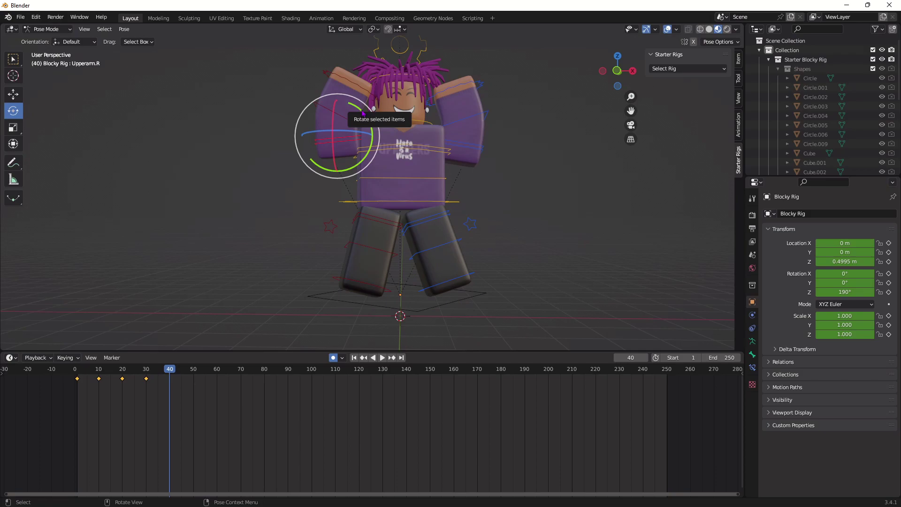
left_click_drag(351, 109, 328, 107)
left_click(463, 149)
left_click_drag(488, 126, 493, 151)
left_click(343, 143)
left_click_drag(354, 108, 347, 104)
- At frame 40, bring both upper legs back together and adjust the lower legs beneath them
left_click(375, 222)
left_click_drag(379, 246, 392, 244)
left_click(429, 222)
left_click_drag(426, 245, 412, 244)
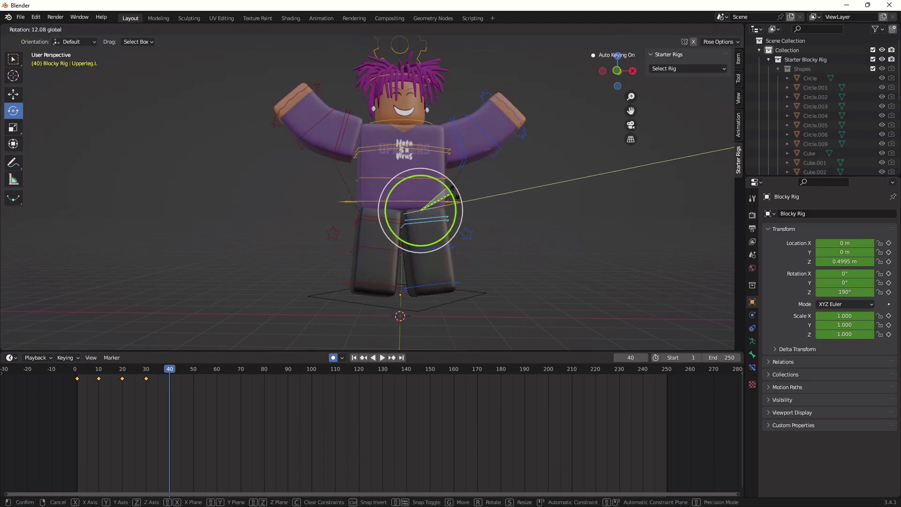
left_click(375, 222)
left_click(392, 254)
middle_click_drag(492, 272, 586, 282)
left_click_drag(426, 258, 436, 280)
middle_click_drag(510, 265, 377, 259)
left_click_drag(295, 271, 292, 262)
middle_click_drag(357, 262, 410, 267)
- In Object Mode, lower the whole rig back to the ground at frame 40
left_click(48, 29)
left_click(46, 41)
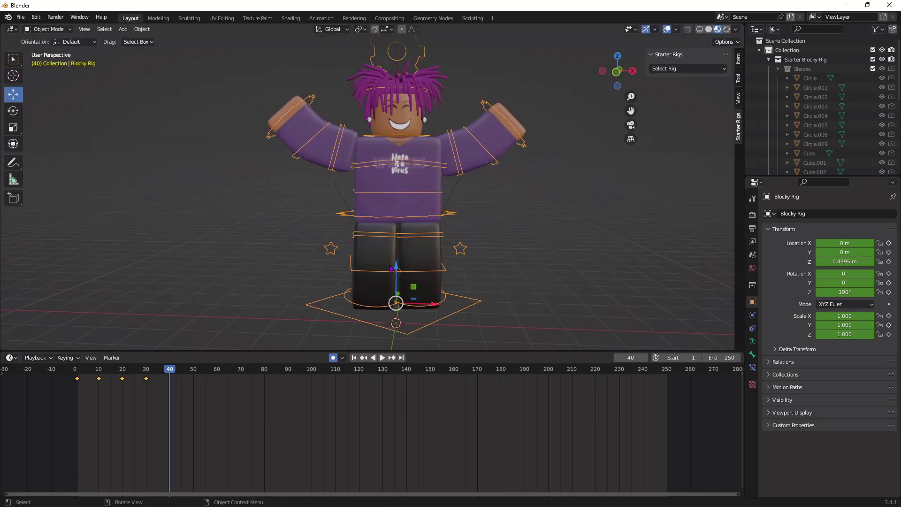
left_click_drag(396, 265, 396, 287)
middle_click_drag(398, 276, 435, 276)
- Play the jumping animation from the start, deselect the rig and replay it
left_click_drag(170, 369, 229, 369)
middle_click_drag(399, 276, 357, 276)
left_click_drag(134, 369, 77, 369)
key("space")
key("space")
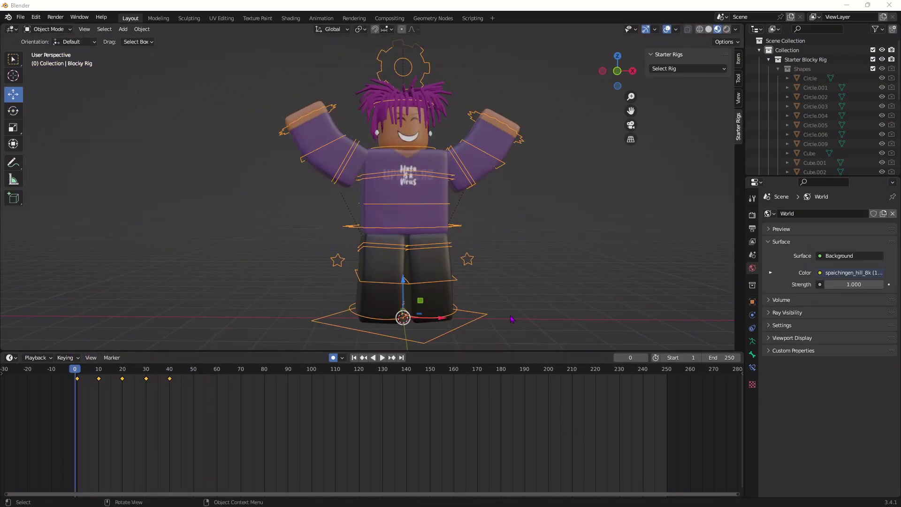
left_click(533, 277)
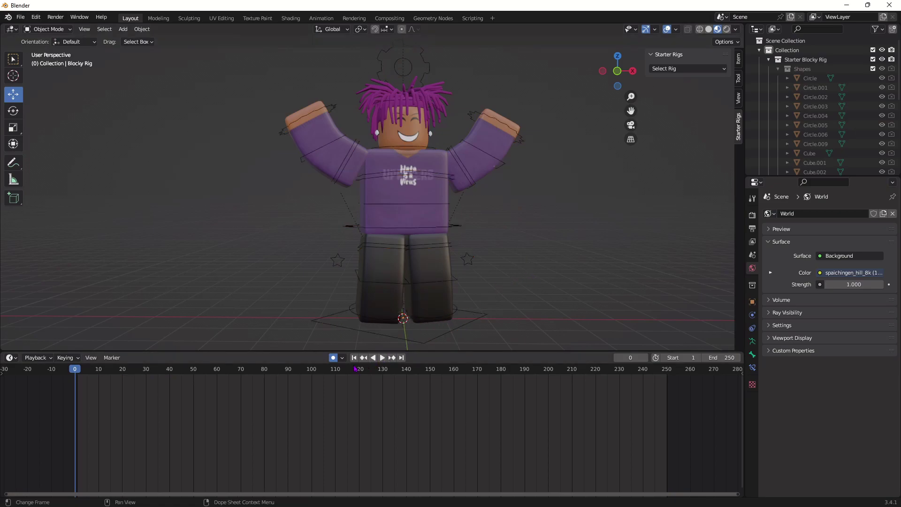
key("space")
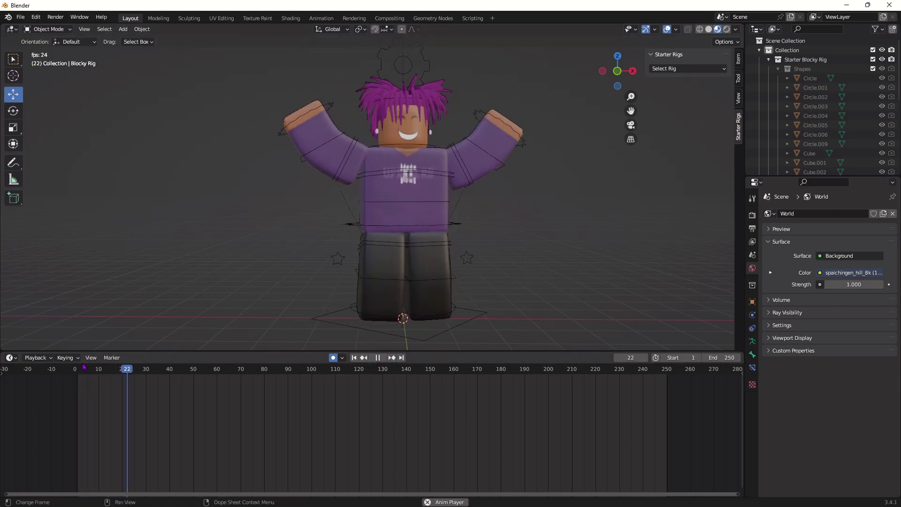
key("space")
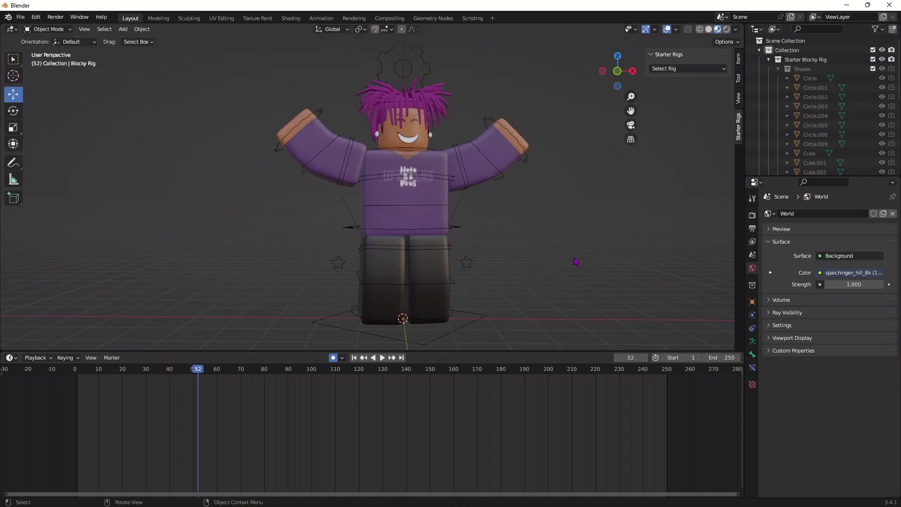
- Check the output file format options for the animation and bring up the render commands
left_click(753, 229)
scroll(794, 393, "down", 1)
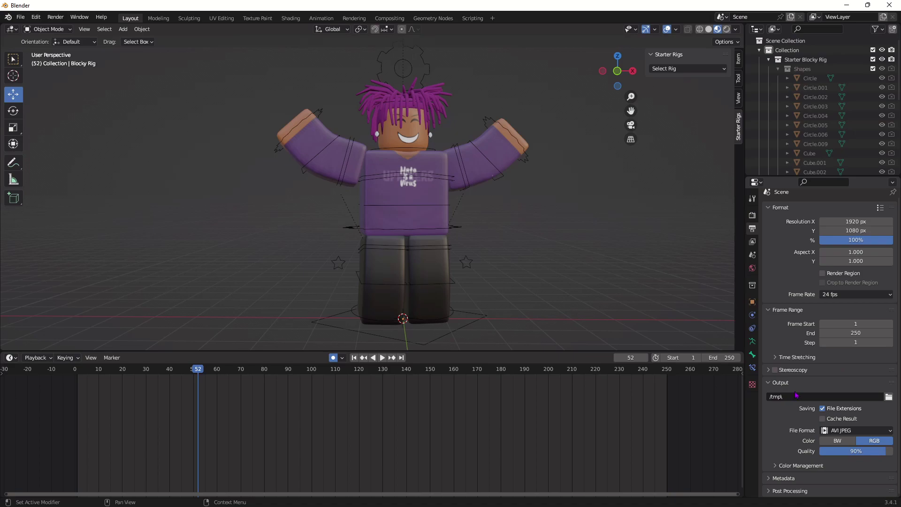
left_click(857, 433)
left_click(55, 18)
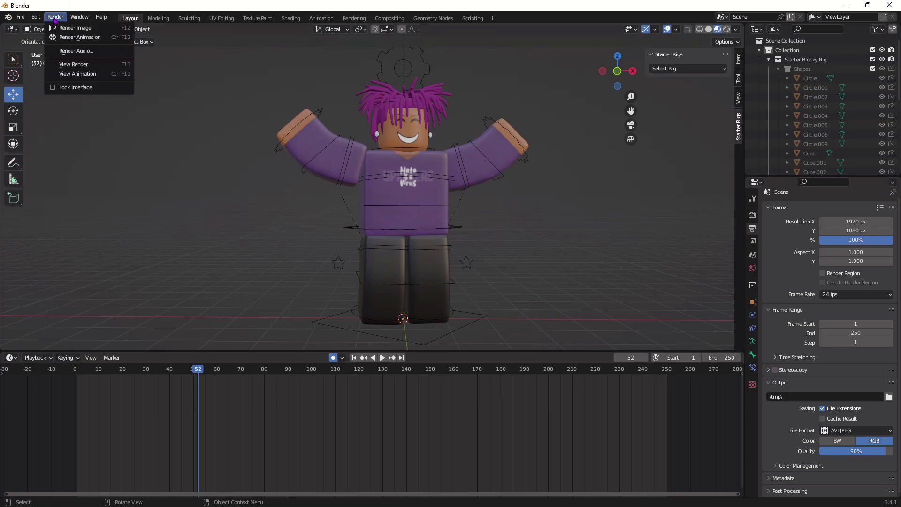